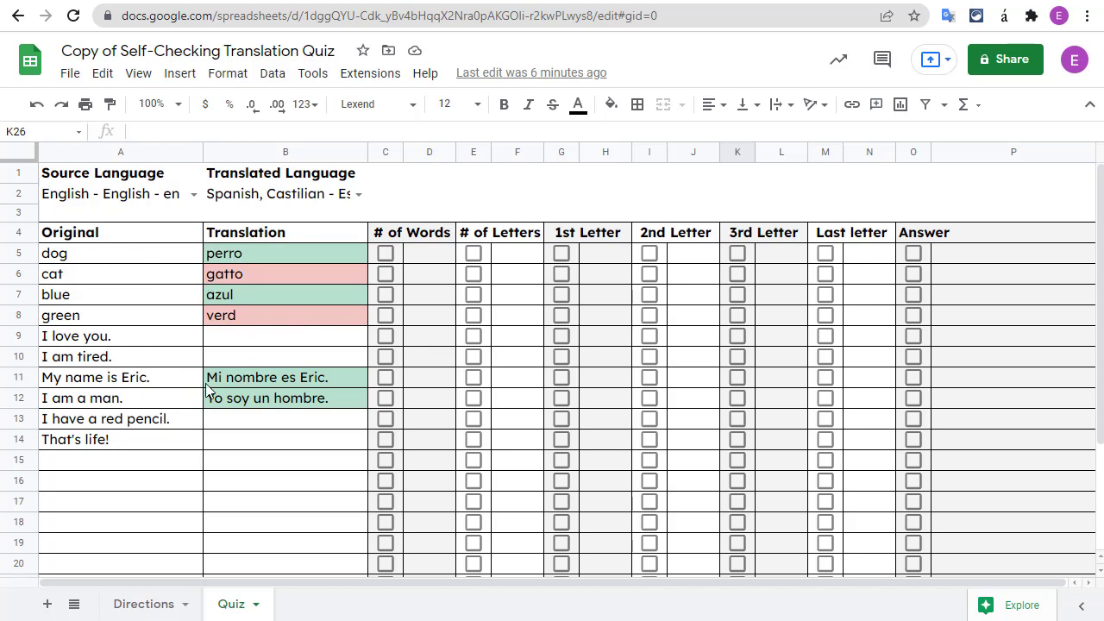
# Step: Reveal the word count, letter count and first three letter hints for 'I love you.' in row 9
pyautogui.click(386, 335)
pyautogui.click(474, 335)
pyautogui.click(561, 335)
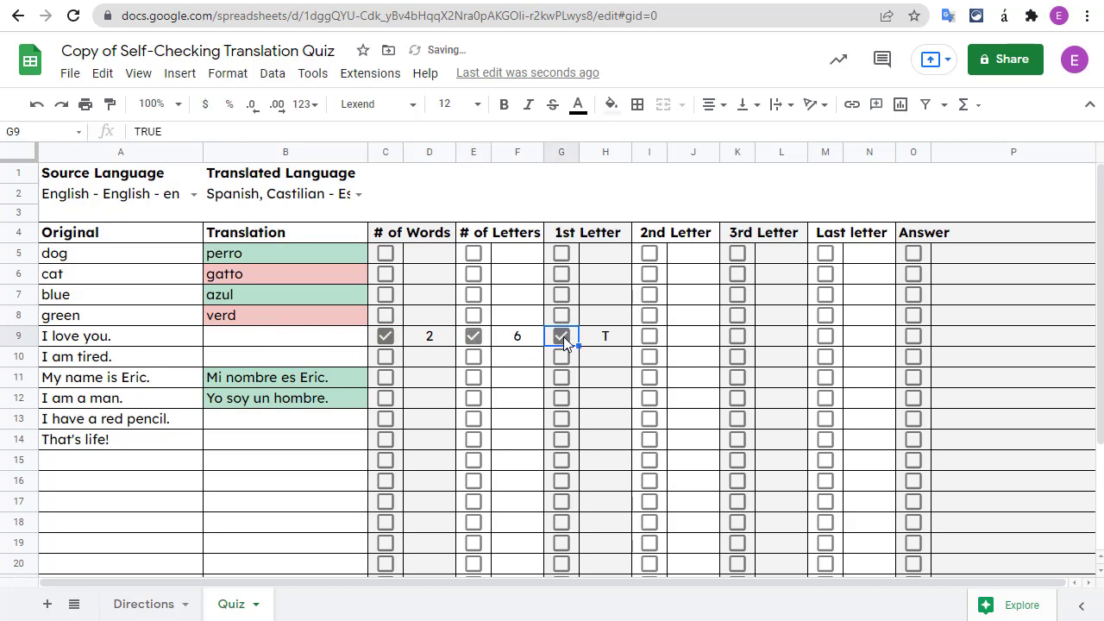
pyautogui.click(649, 336)
pyautogui.click(738, 335)
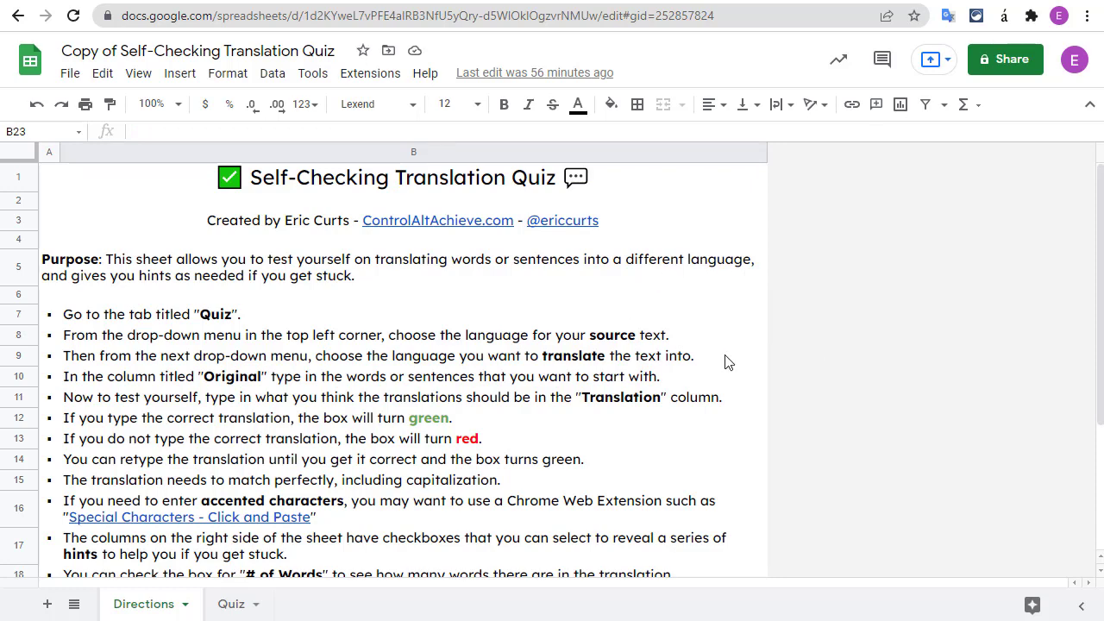
# Step: Look over the Directions instructions, then go to the empty Quiz sheet
pyautogui.scroll(-3, 727, 319)
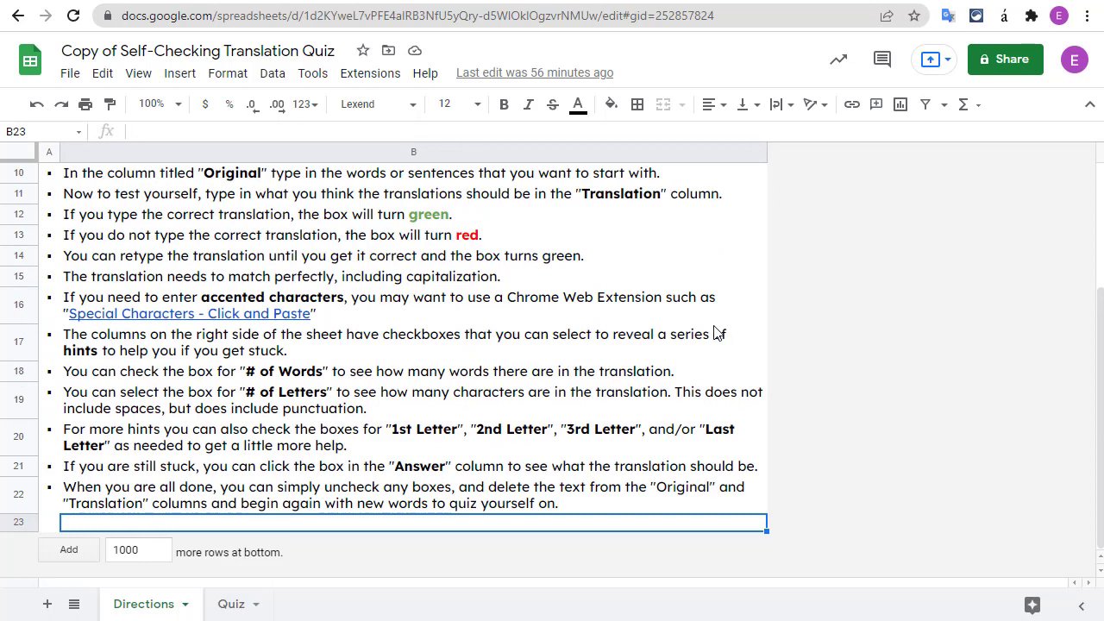
pyautogui.scroll(3, 714, 333)
pyautogui.click(231, 604)
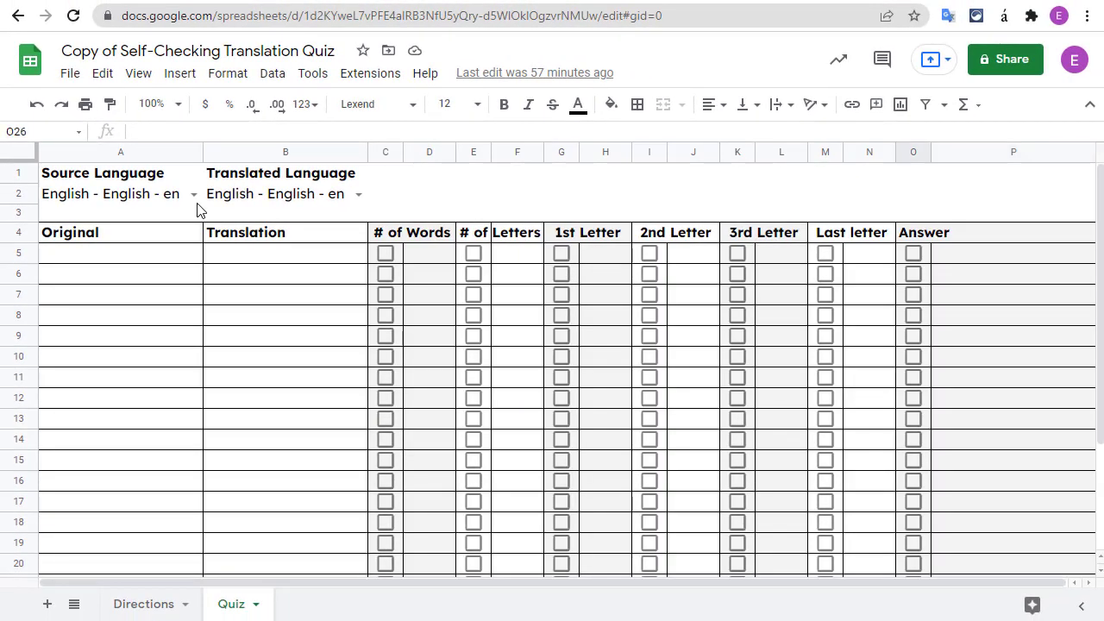
# Step: Browse the source language list, then set the Translated Language in B2 to French - français - fr
pyautogui.click(194, 195)
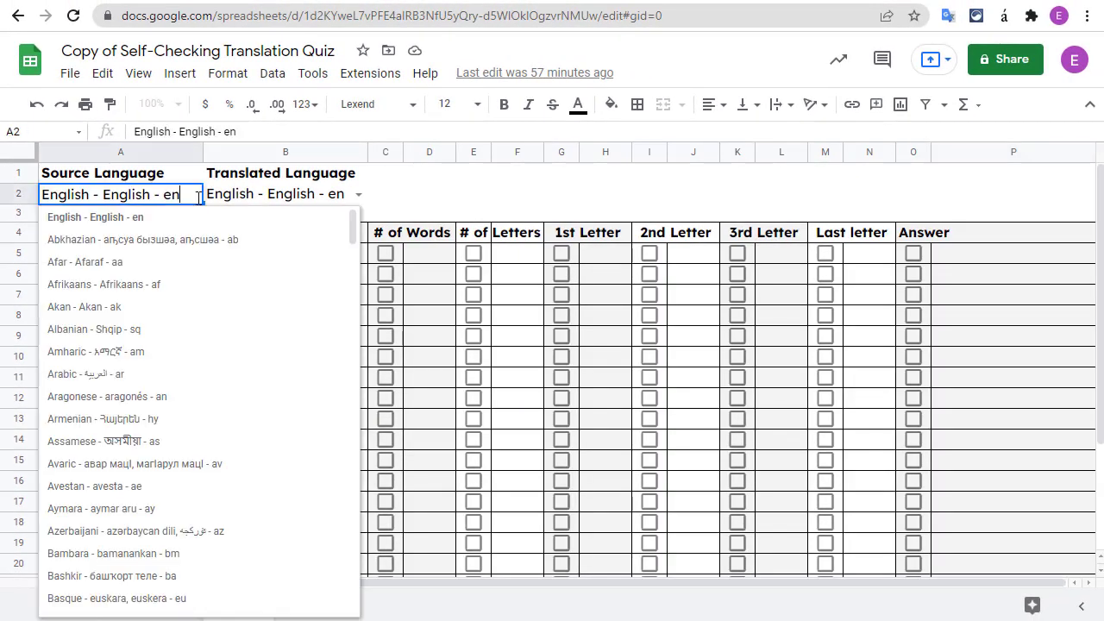
pyautogui.scroll(-5, 174, 278)
pyautogui.scroll(-20, 173, 281)
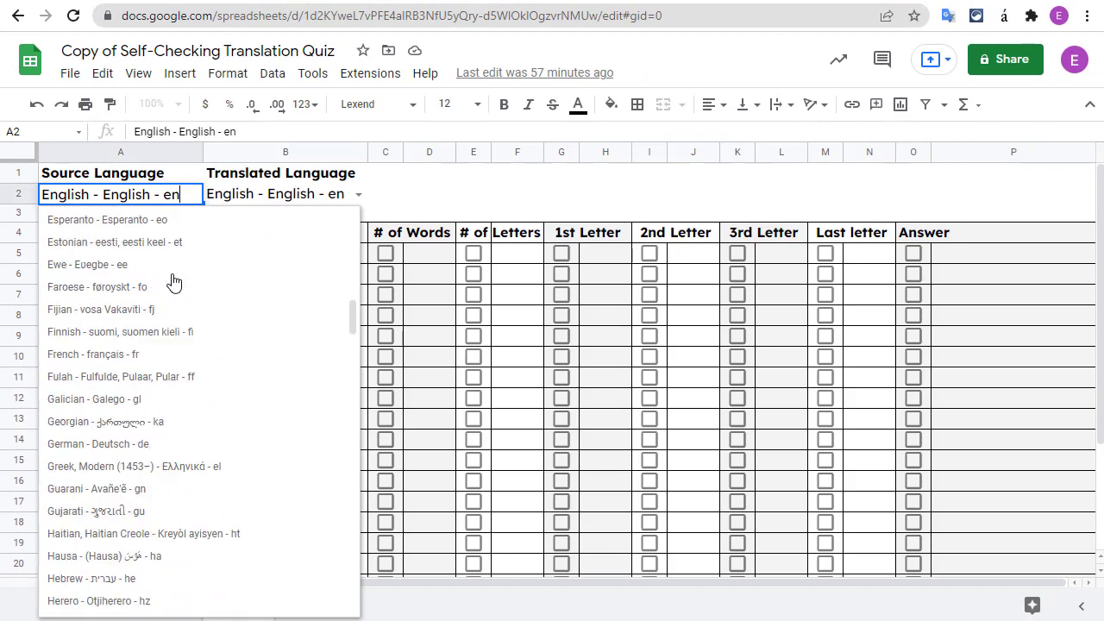
pyautogui.scroll(-20, 173, 281)
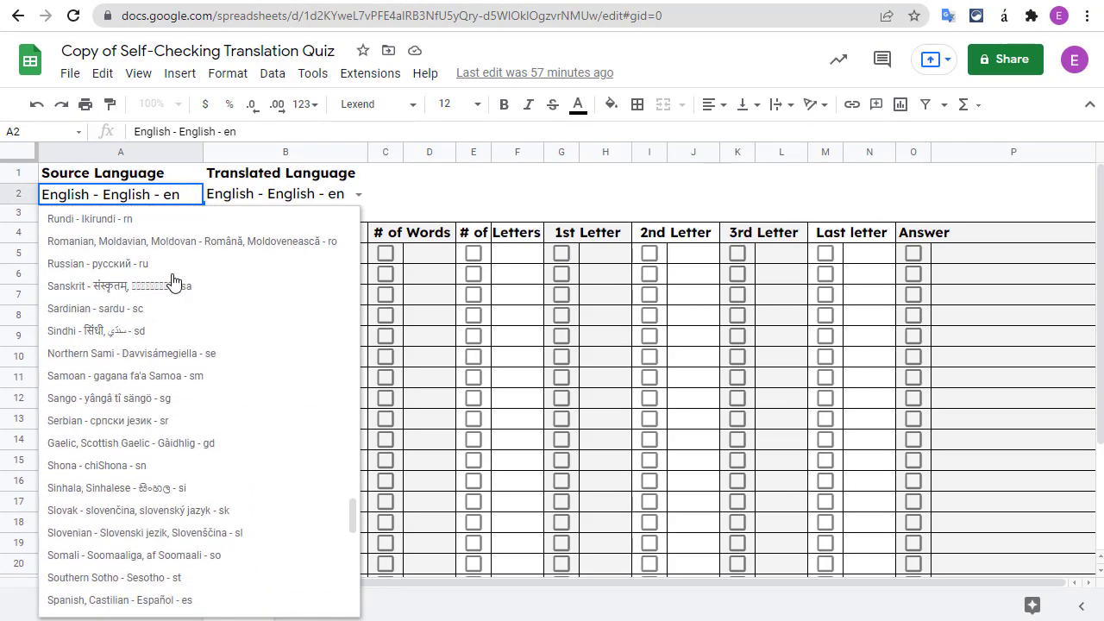
pyautogui.click(370, 210)
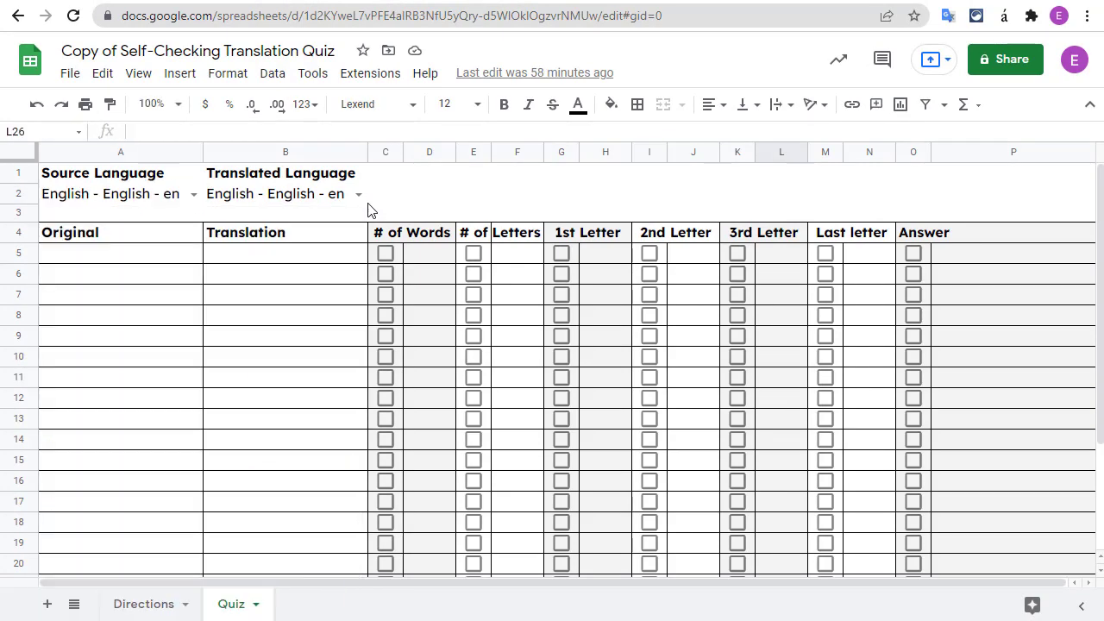
pyautogui.click(359, 194)
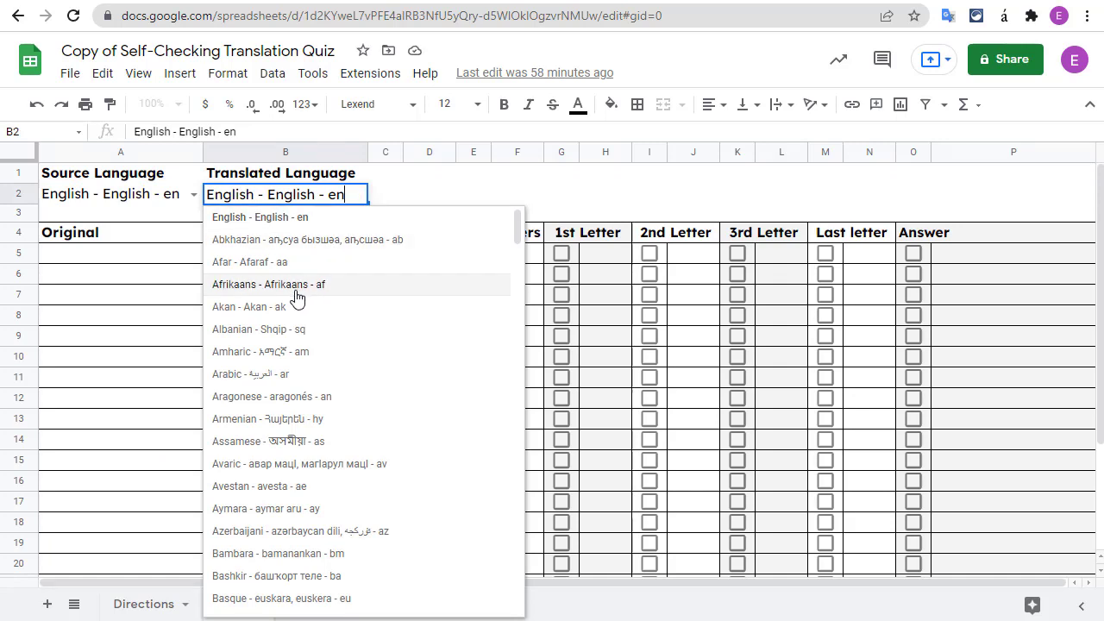
pyautogui.scroll(-6, 297, 298)
pyautogui.scroll(-5, 298, 297)
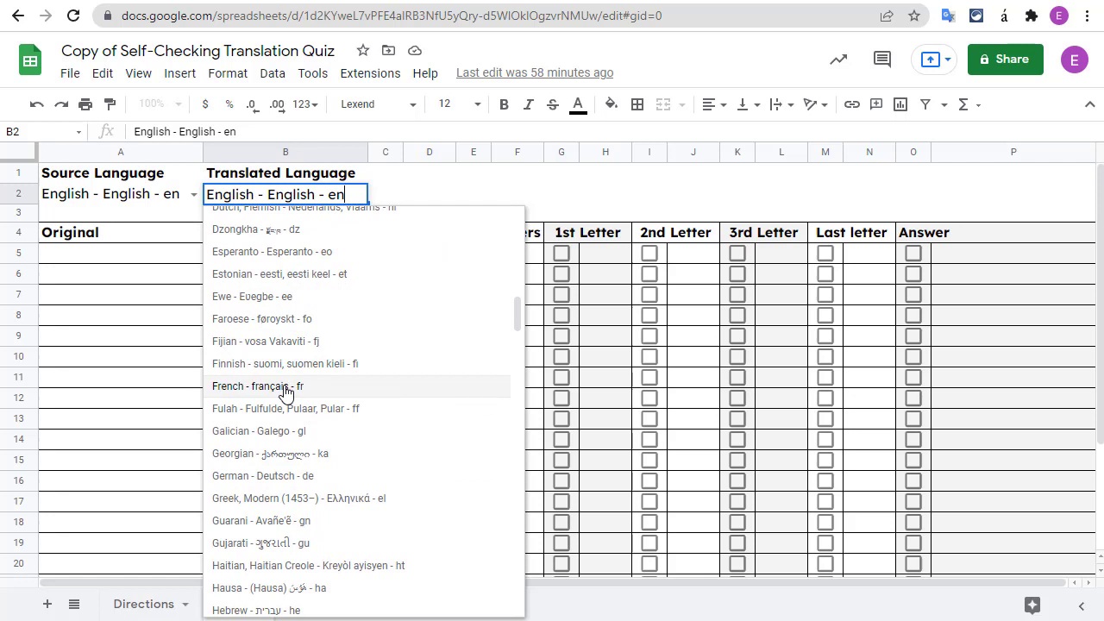
pyautogui.click(293, 386)
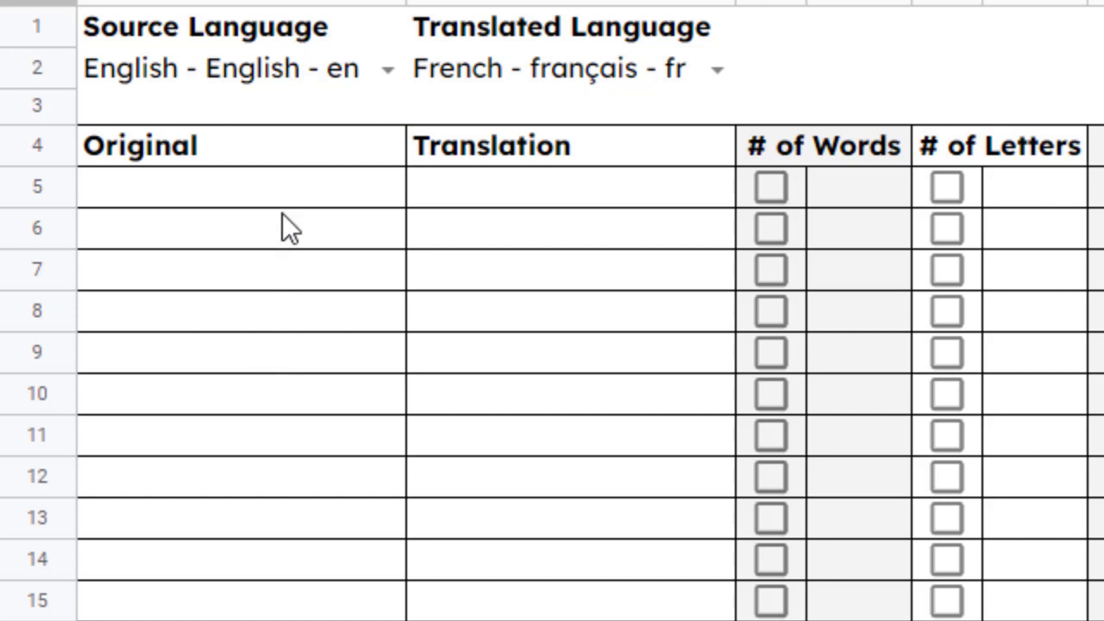
# Step: Paste the ten English entries, from 'dog' to 'That's life!', into A5:A14
pyautogui.write("dog cat blue green I love you. I am tired. My name is Eric. I am a man. I have a red pencil. That's life!")
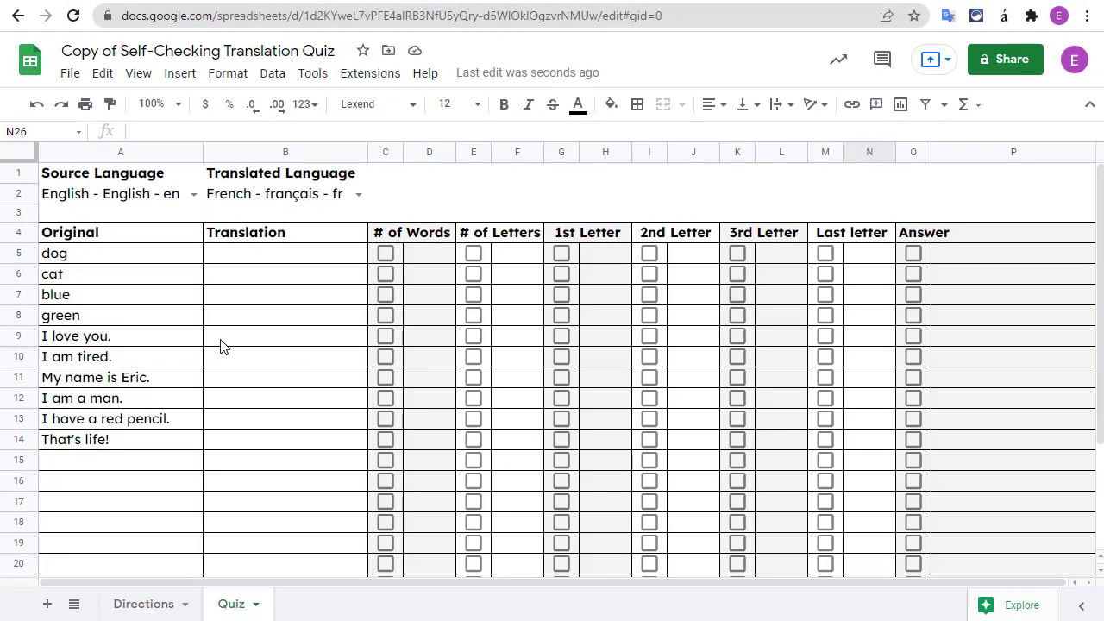
pyautogui.scroll(-3, 191, 426)
pyautogui.scroll(3, 190, 427)
# Step: Enter 'chien' for dog and 'chat' for cat, trimming the pasted 'chatte' to 'chat'
pyautogui.click(296, 254)
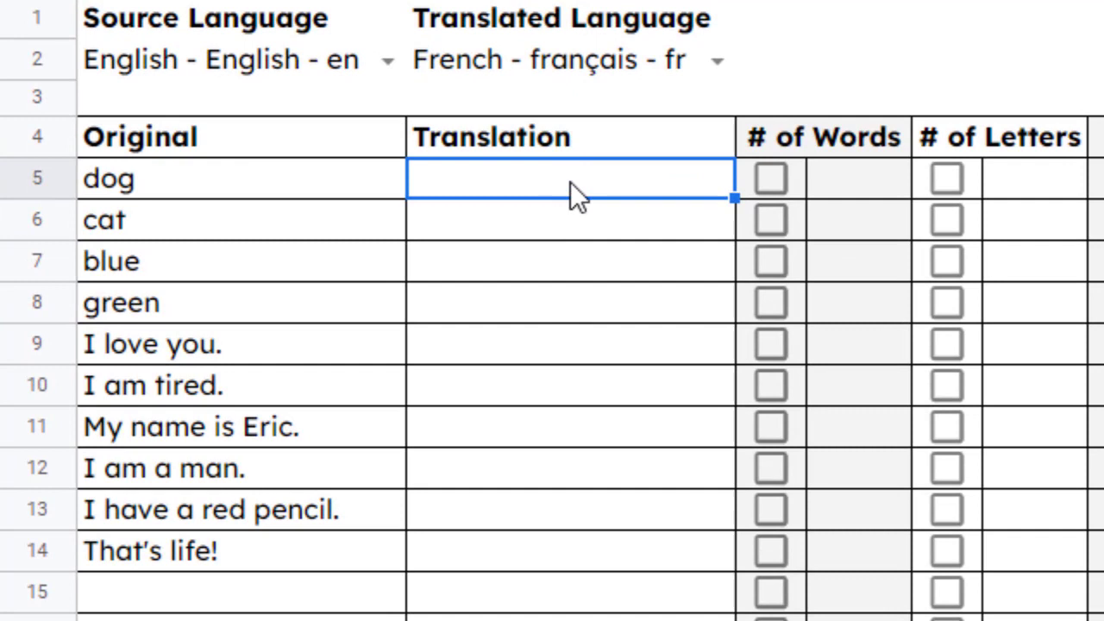
pyautogui.write('chien')
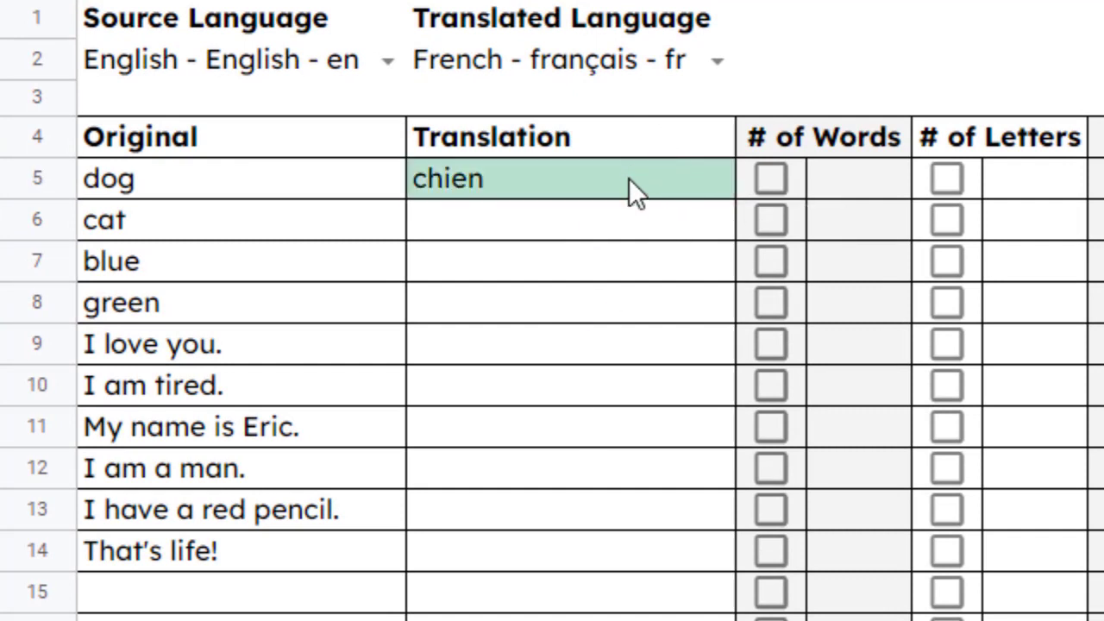
pyautogui.write('chatte')
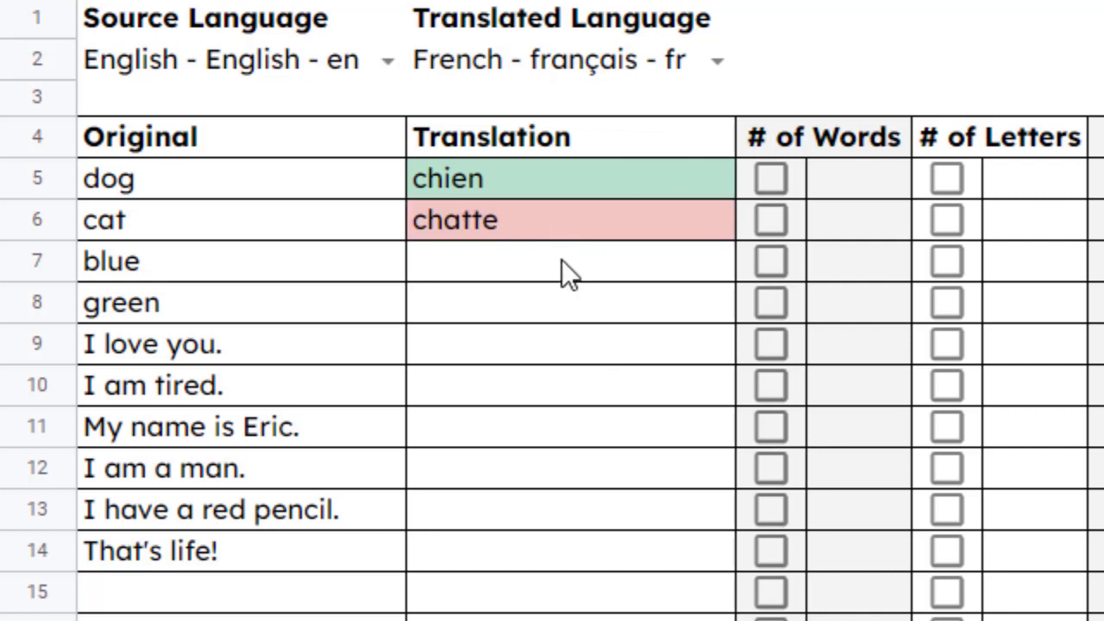
pyautogui.click(566, 230)
pyautogui.doubleClick(566, 230)
pyautogui.press('BackSpace')
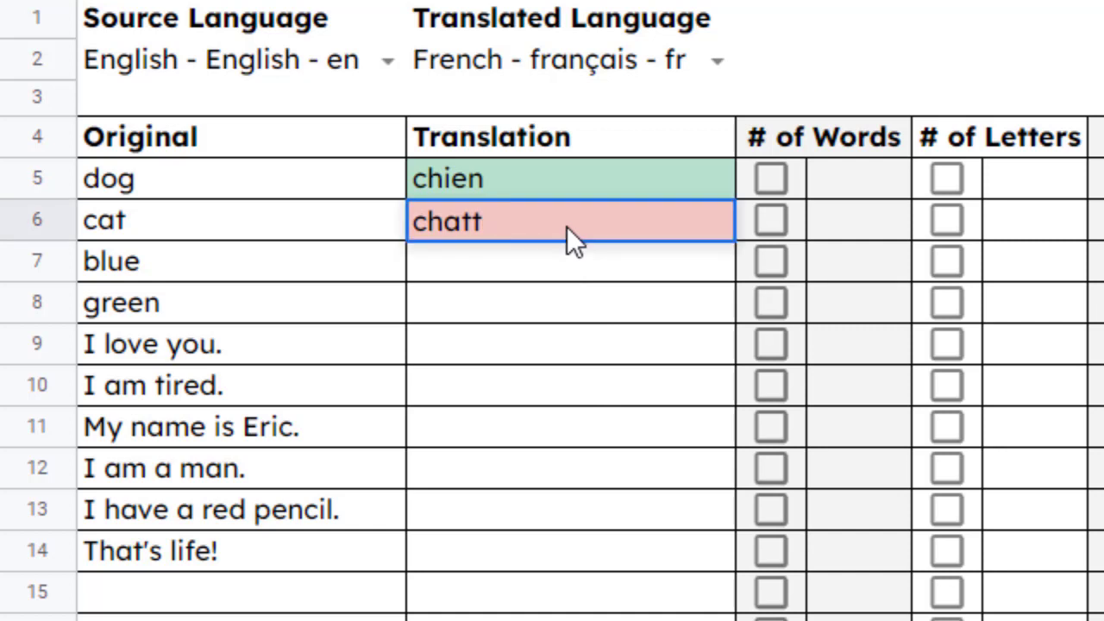
pyautogui.press('BackSpace')
pyautogui.press('Return')
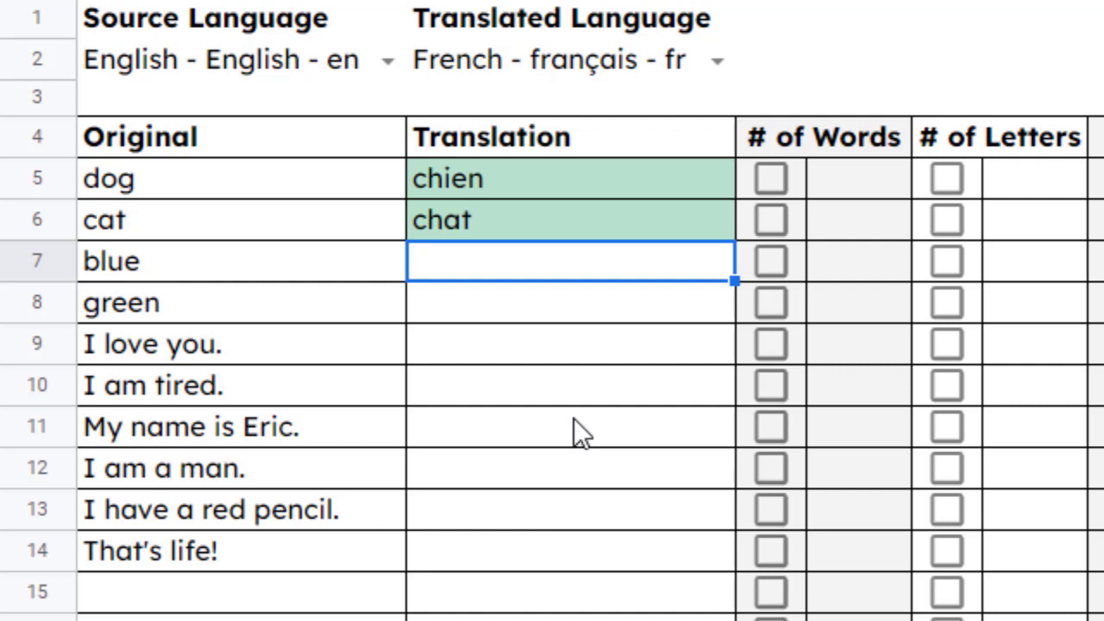
# Step: Change the Translated Language in B2 to German
pyautogui.click(714, 61)
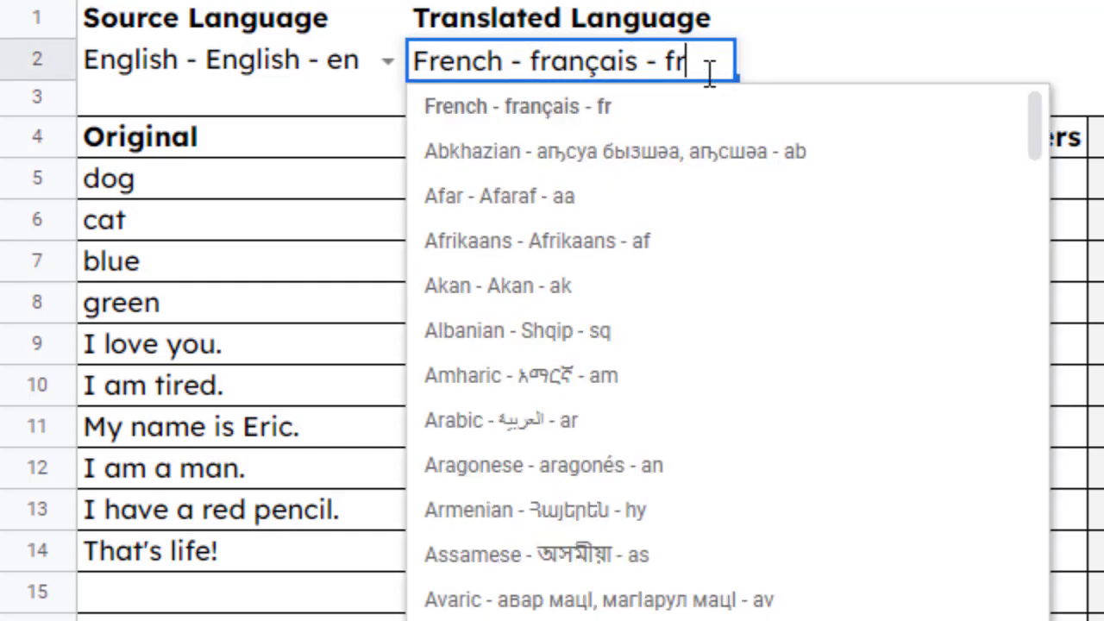
pyautogui.scroll(-5, 607, 360)
pyautogui.scroll(-10, 607, 360)
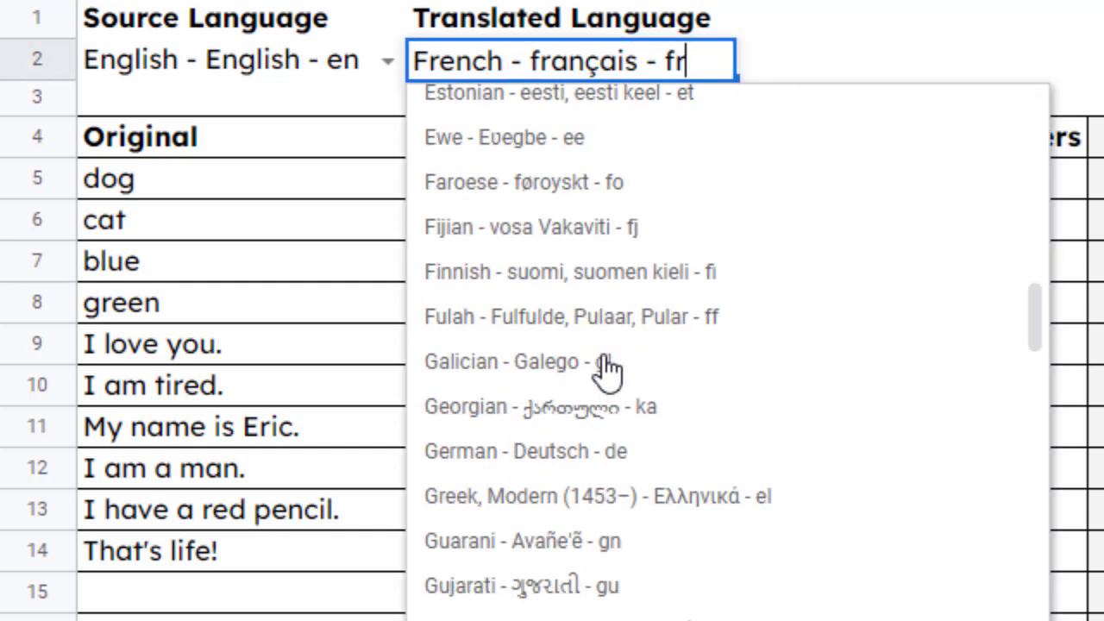
pyautogui.click(588, 453)
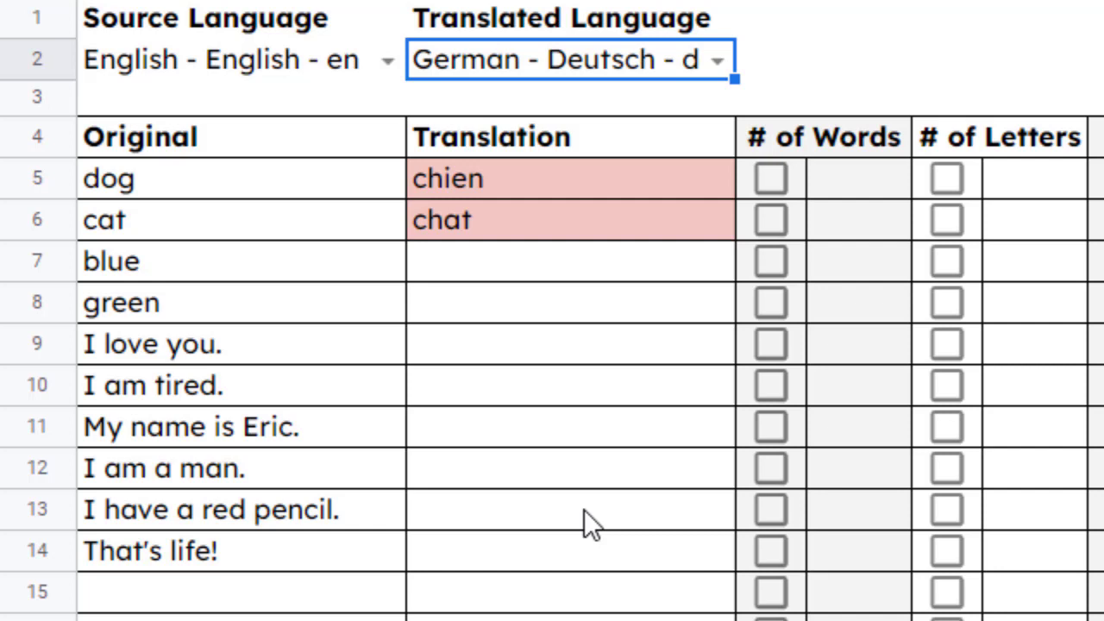
# Step: Enter 'Ich bin ein Mann.' for 'I am a man.', capitalising the M in Mann
pyautogui.click(292, 481)
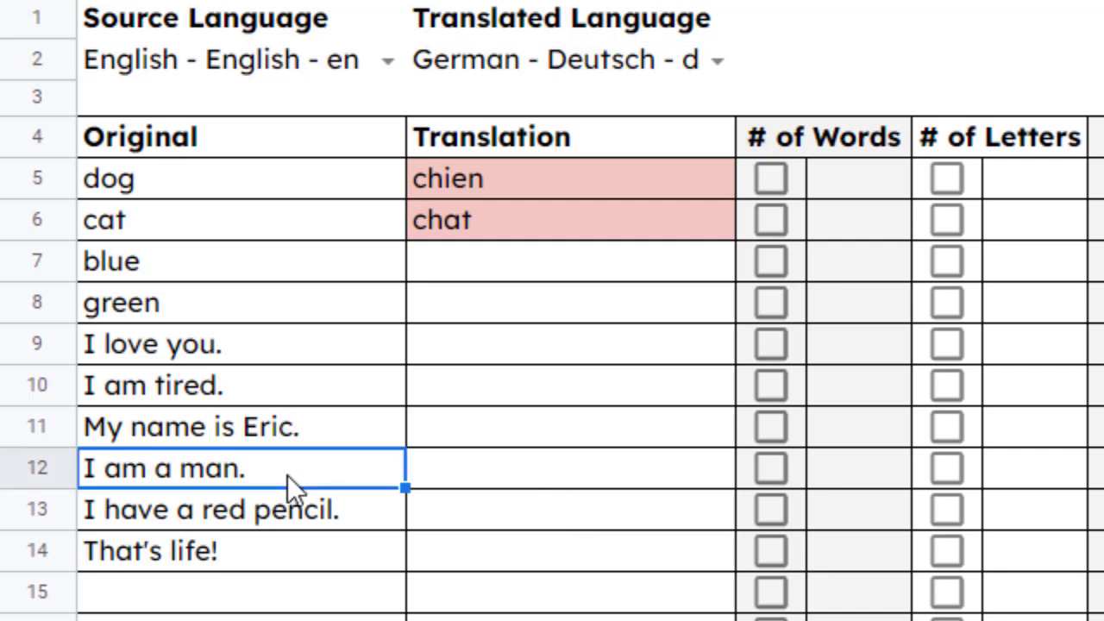
pyautogui.click(549, 480)
pyautogui.write('Ich bin ein mann.')
pyautogui.click(536, 561)
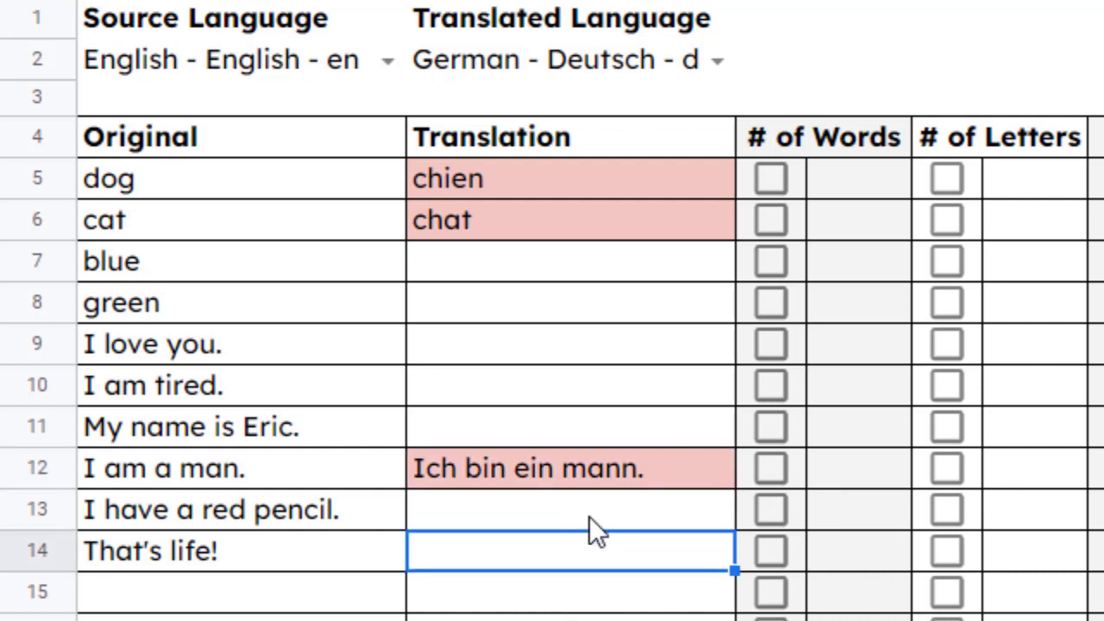
pyautogui.doubleClick(586, 476)
pyautogui.click(592, 476)
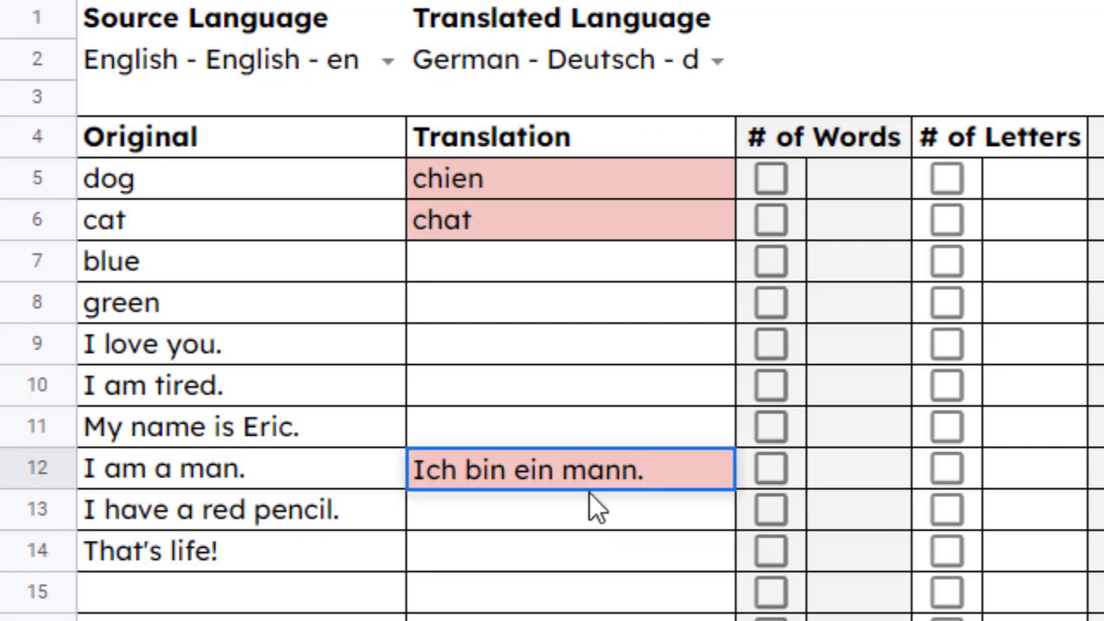
pyautogui.press('BackSpace')
pyautogui.write('M')
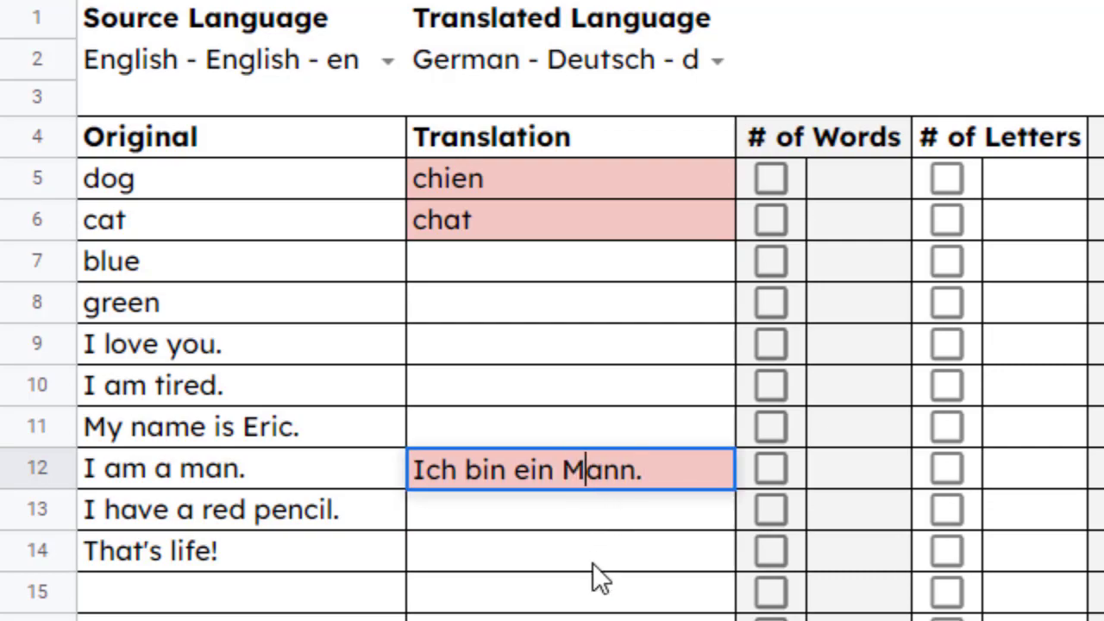
pyautogui.click(586, 589)
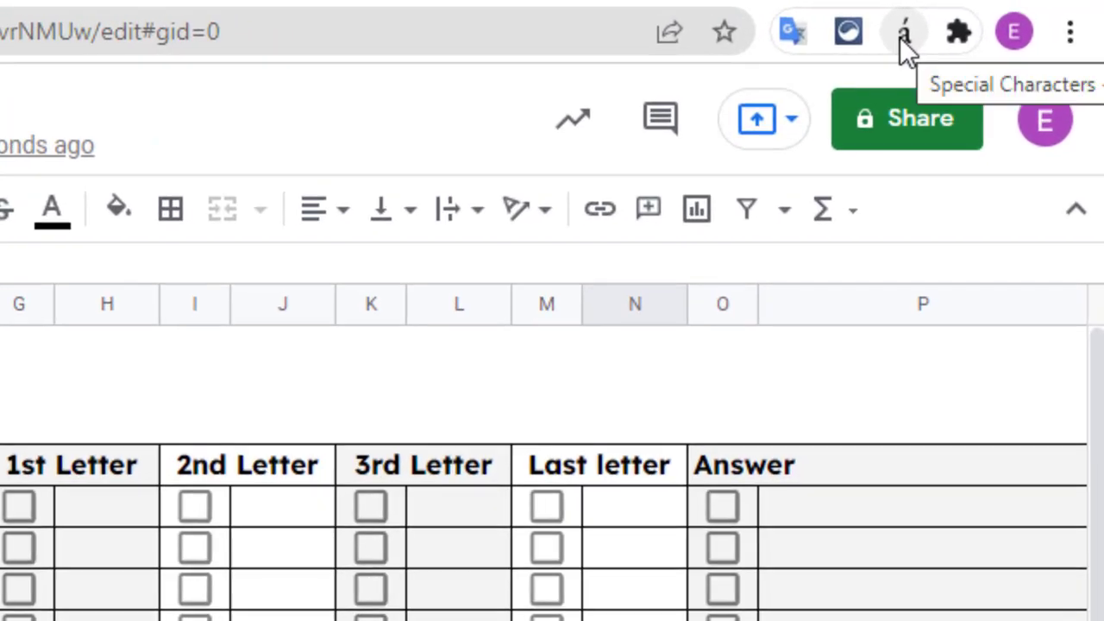
# Step: Use the Special Characters é to correct row 10 to 'Je suis fatigué.'
pyautogui.click(901, 37)
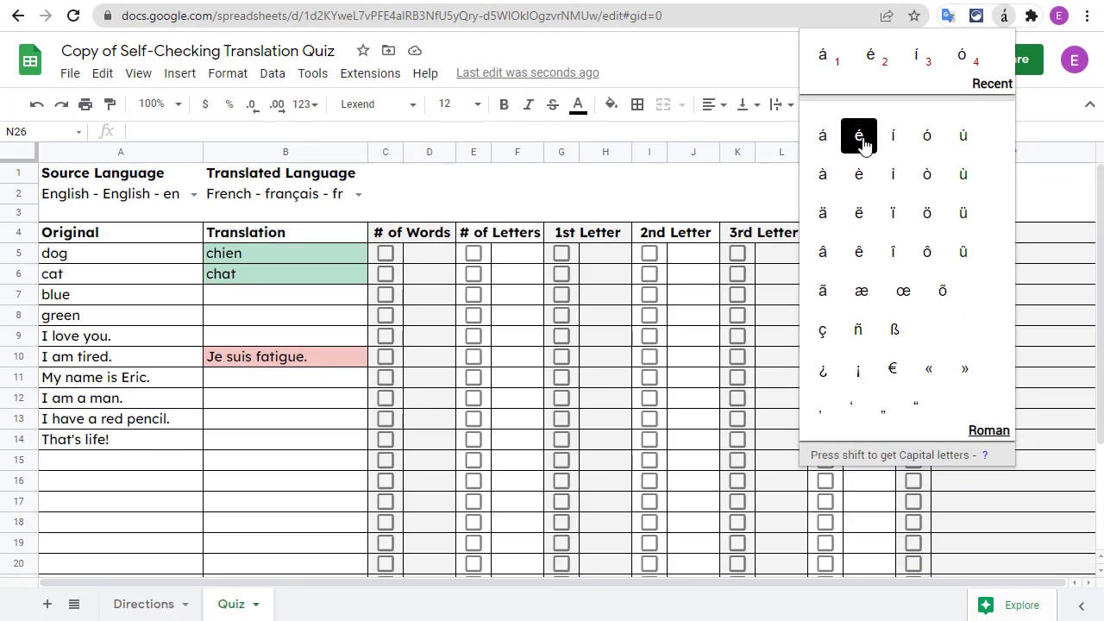
pyautogui.click(625, 288)
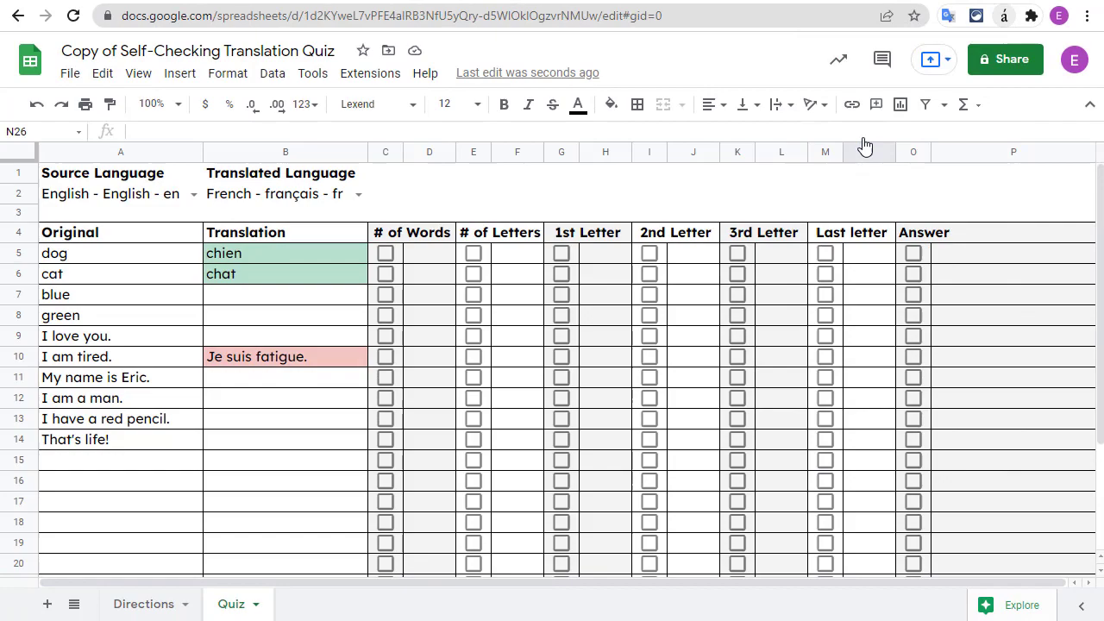
pyautogui.click(302, 360)
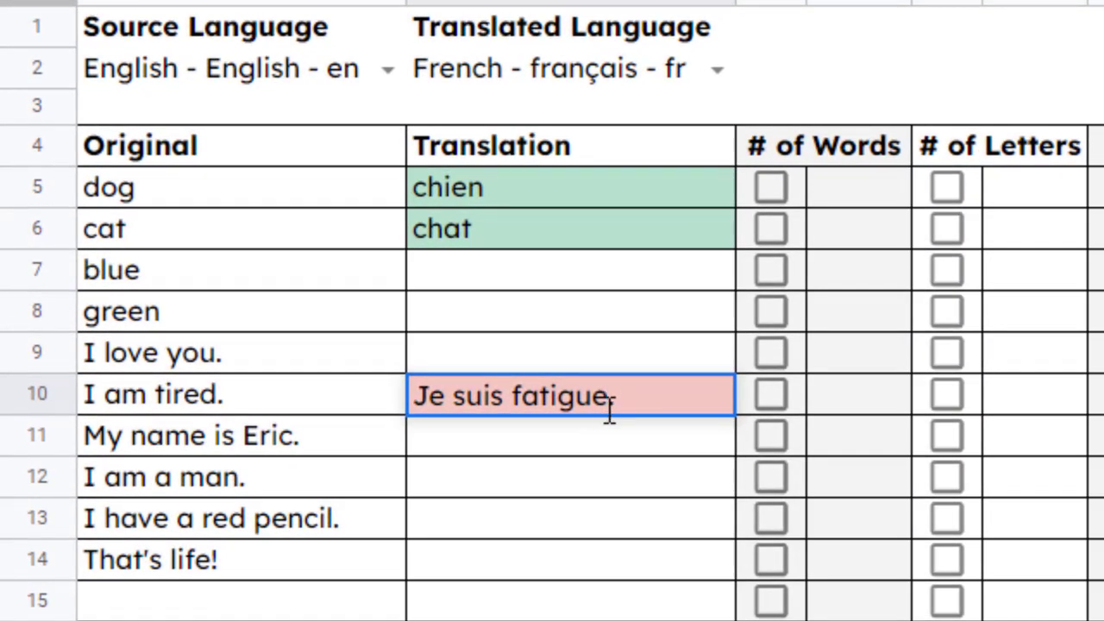
pyautogui.doubleClick(609, 411)
pyautogui.press('BackSpace')
pyautogui.write('é')
pyautogui.press('Return')
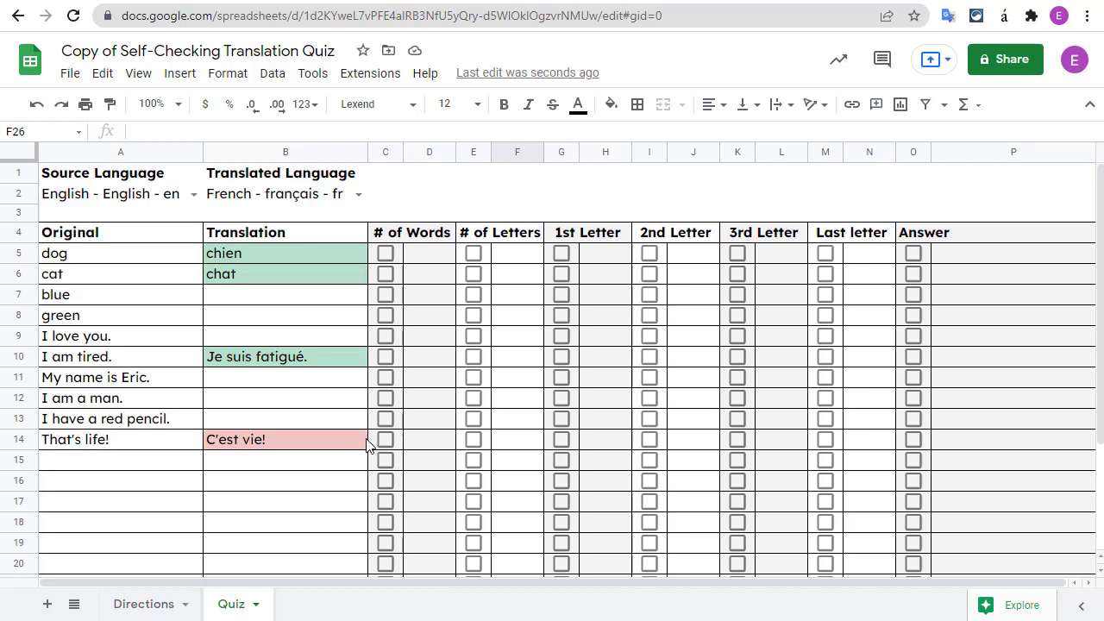
# Step: Reveal the word count hint for row 14 and correct it to 'C'est la vie!'
pyautogui.press('Right')
pyautogui.press('Right')
pyautogui.press('Right')
pyautogui.press('Right')
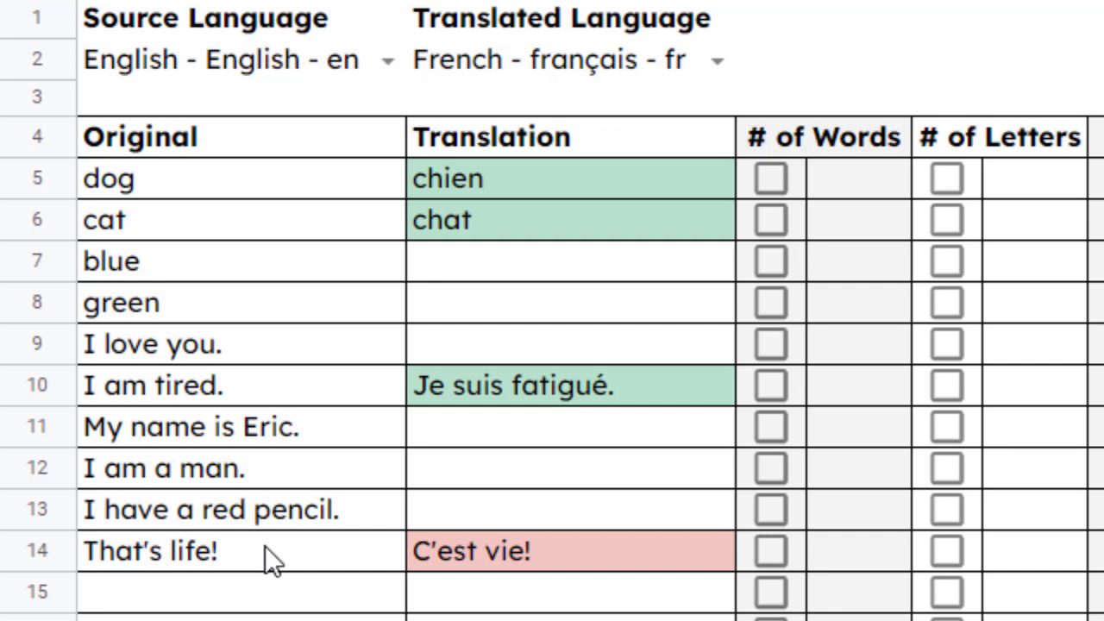
pyautogui.click(772, 551)
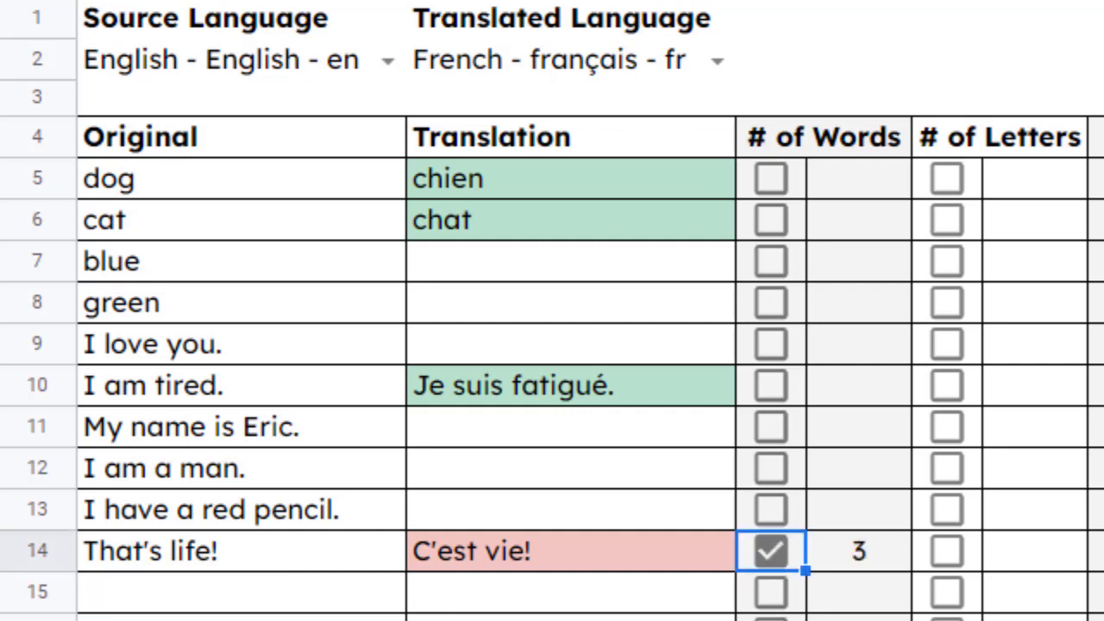
pyautogui.doubleClick(490, 555)
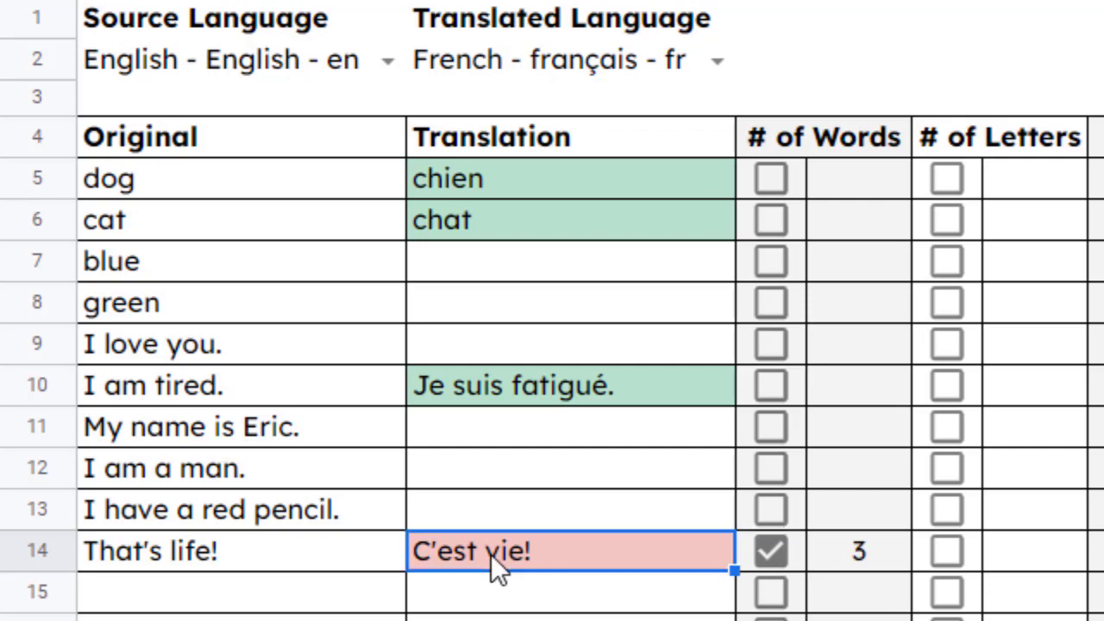
pyautogui.write('la')
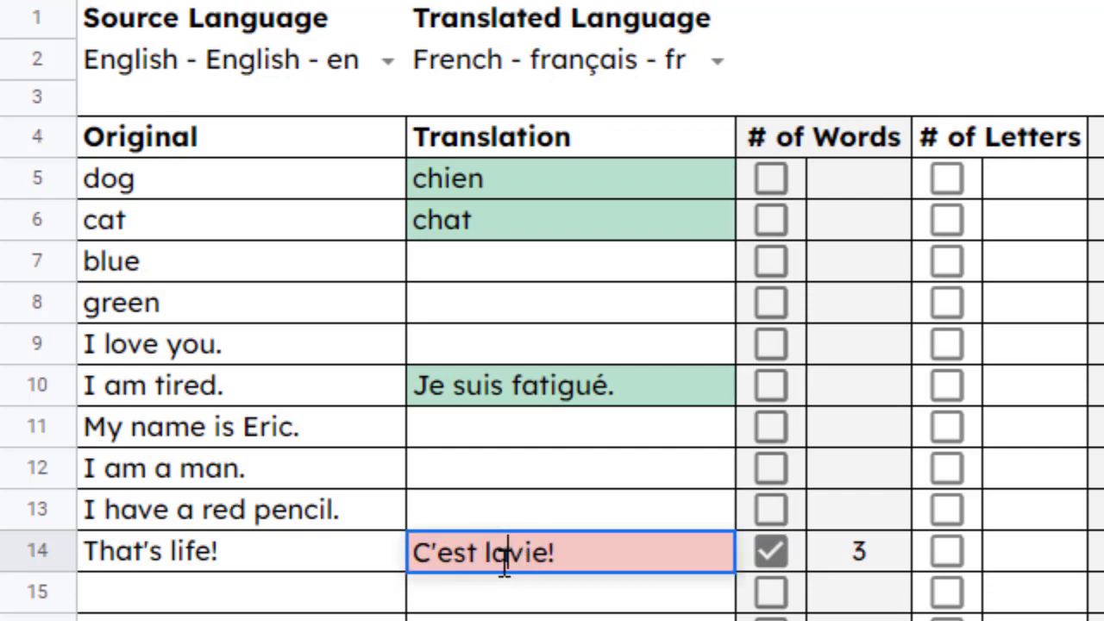
pyautogui.press('Return')
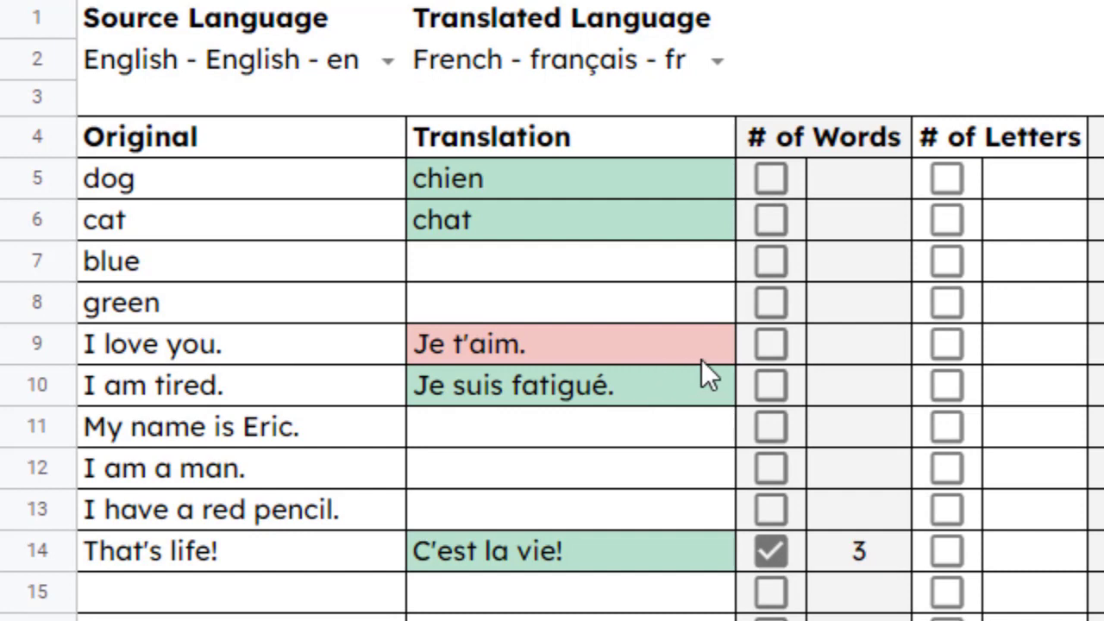
# Step: Reveal row 9's letter count hint and correct its translation to 'Je t'aime.'
pyautogui.click(948, 347)
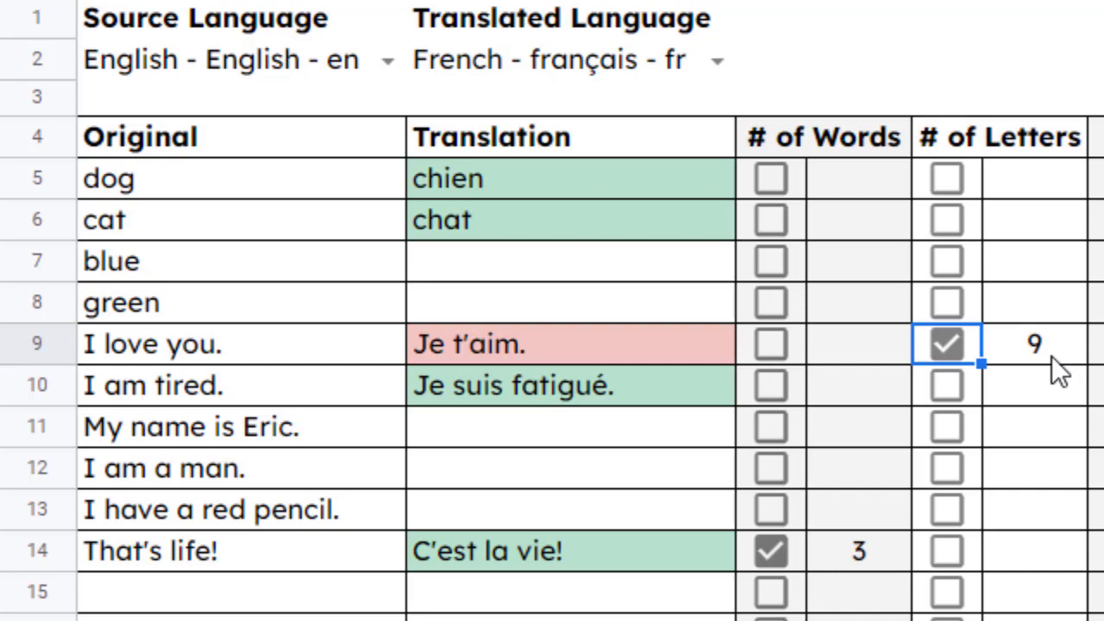
pyautogui.click(517, 341)
pyautogui.doubleClick(518, 343)
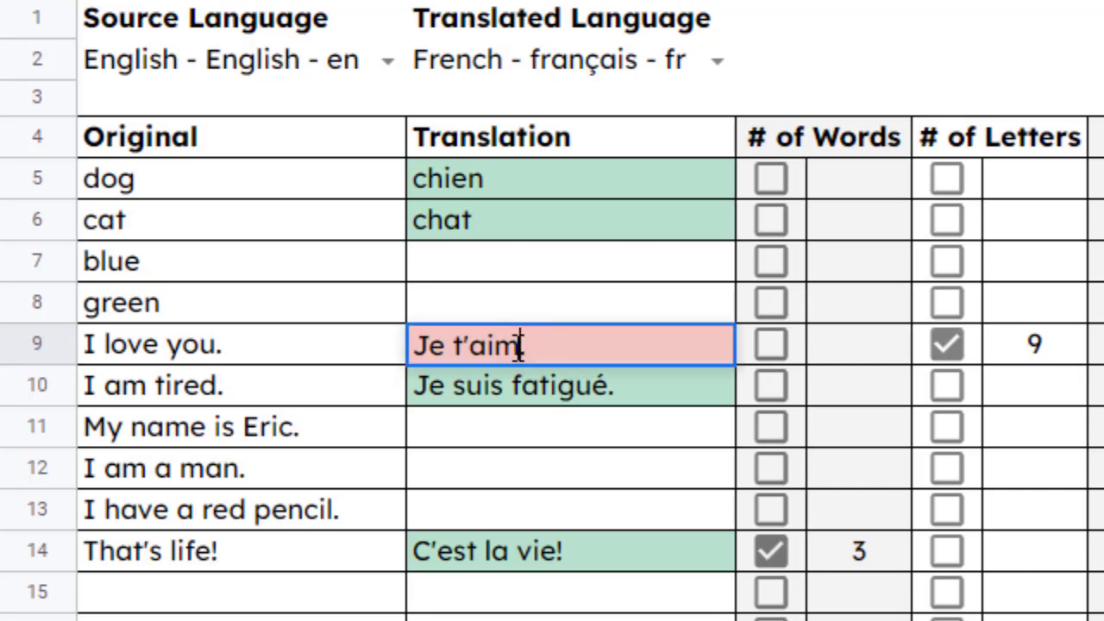
pyautogui.write('.e')
pyautogui.press('Return')
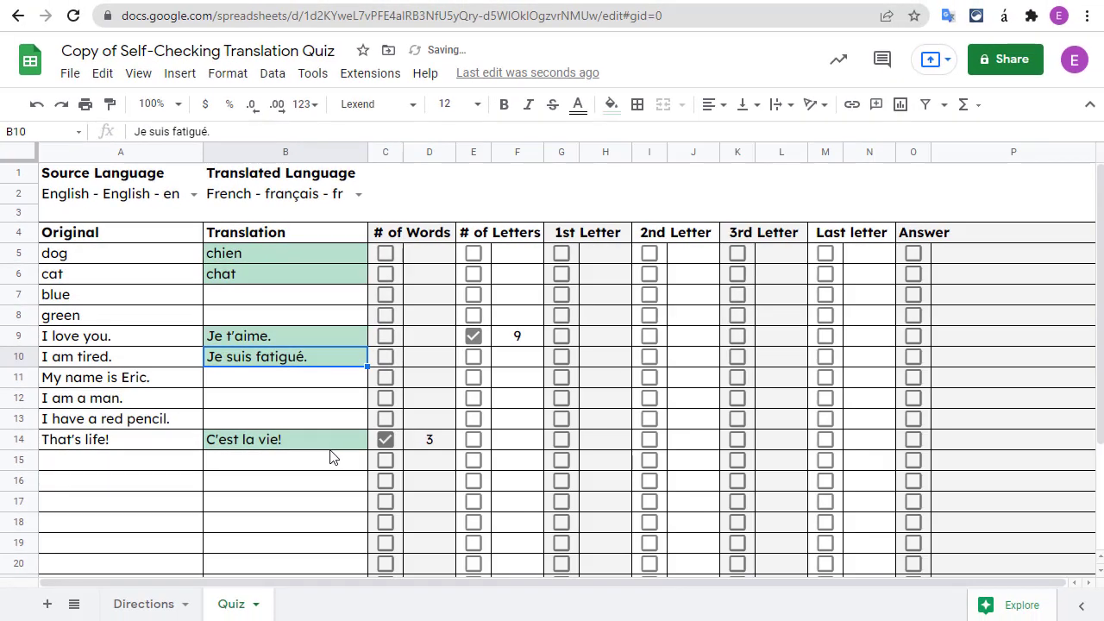
# Step: Reveal letter hints for green and blue, enter 'vert' and 'bleu', and show row 13's answer
pyautogui.click(561, 315)
pyautogui.click(648, 316)
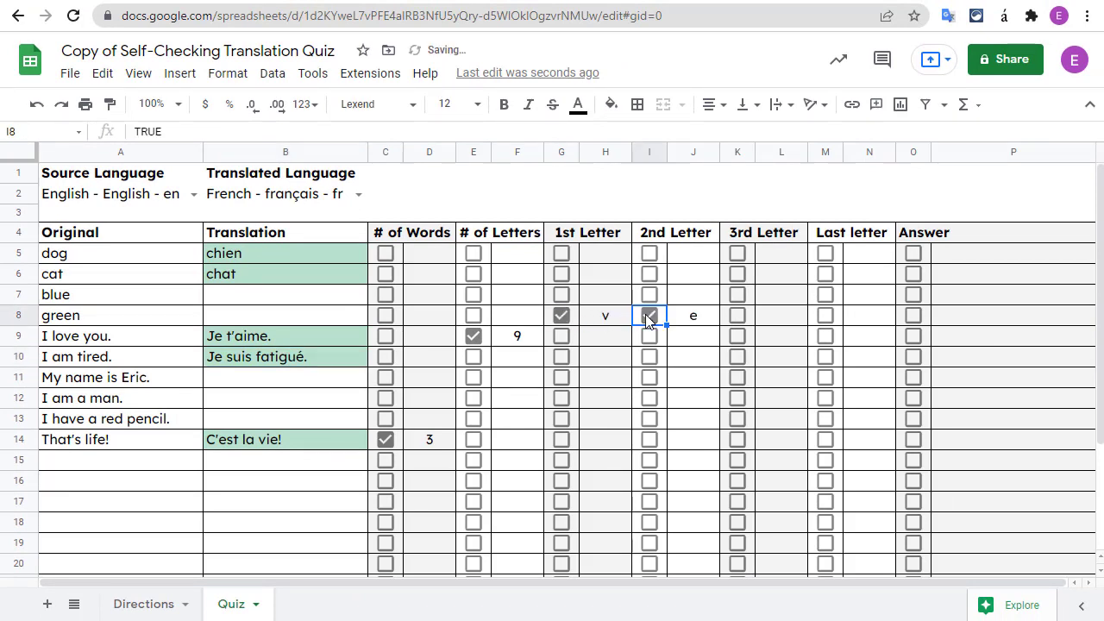
pyautogui.click(737, 295)
pyautogui.click(825, 294)
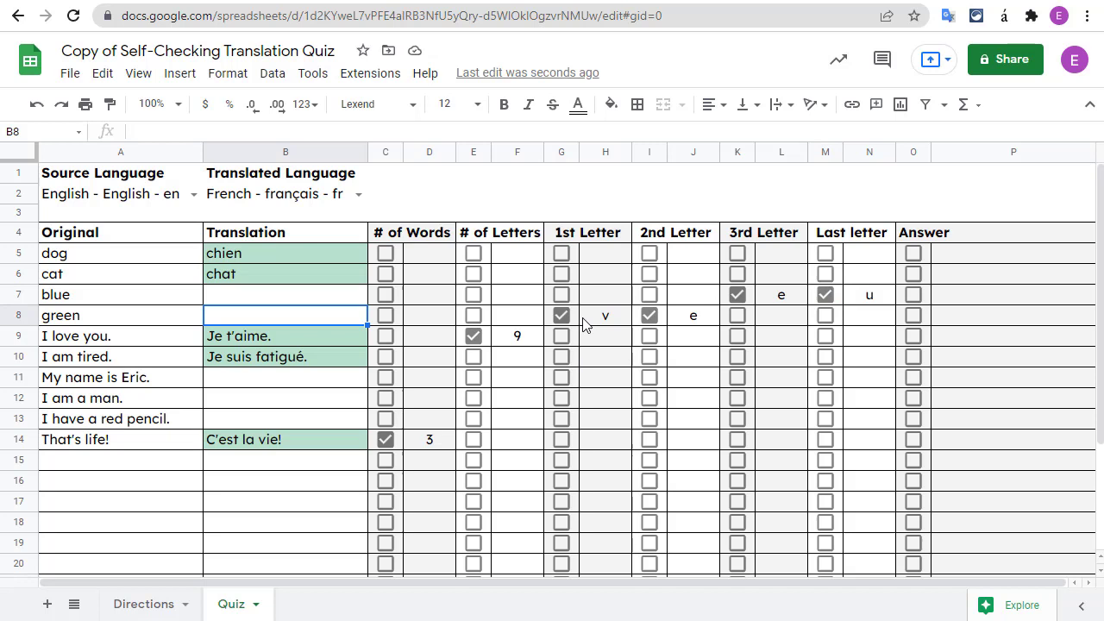
pyautogui.write('vert')
pyautogui.press('Up')
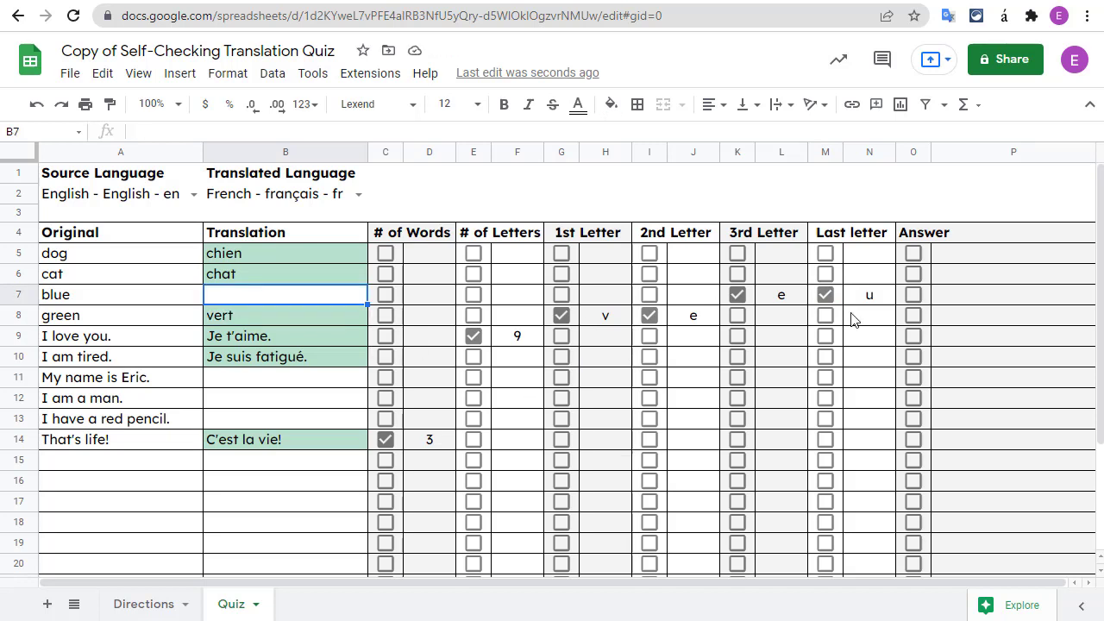
pyautogui.write('bleu')
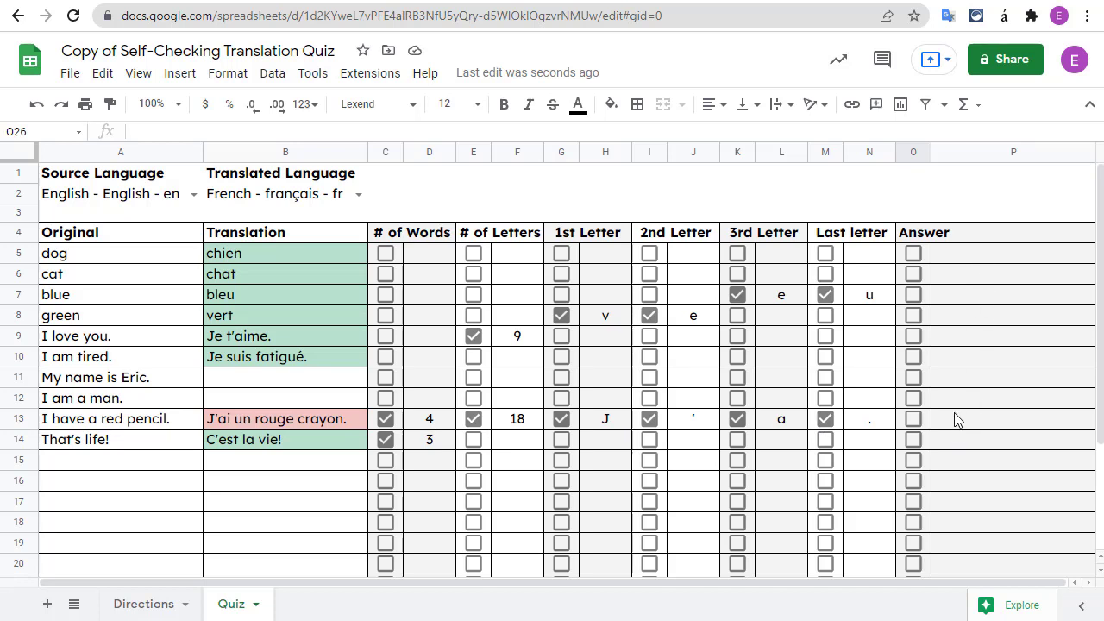
pyautogui.click(913, 419)
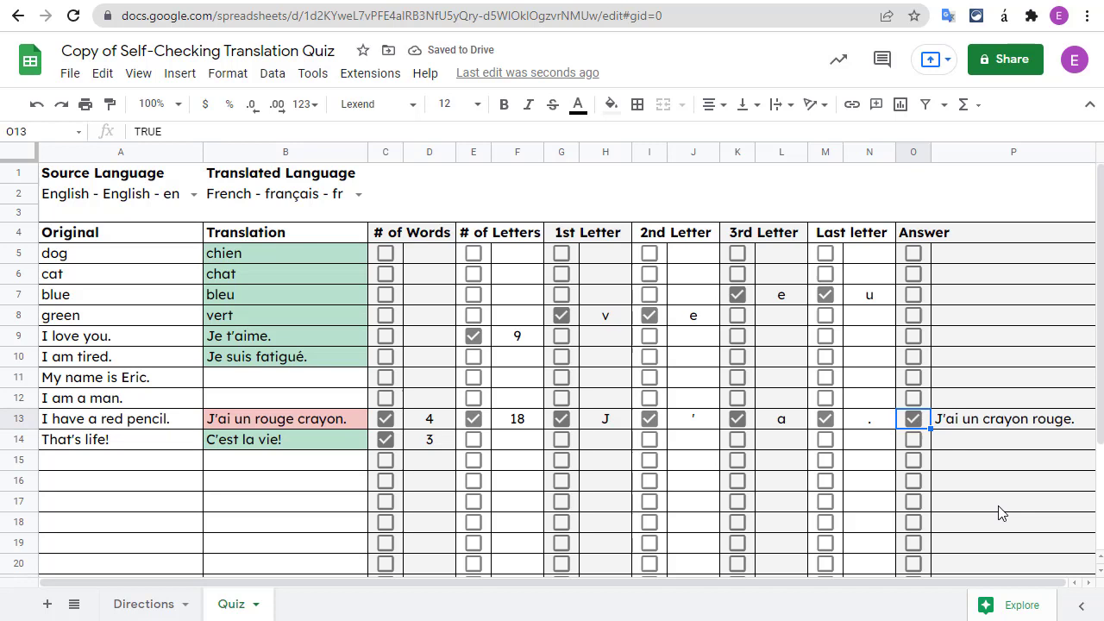
# Step: Uncheck the revealed hint checkboxes for blue, green, row 9 and row 13
pyautogui.click(738, 294)
pyautogui.click(825, 294)
pyautogui.click(649, 315)
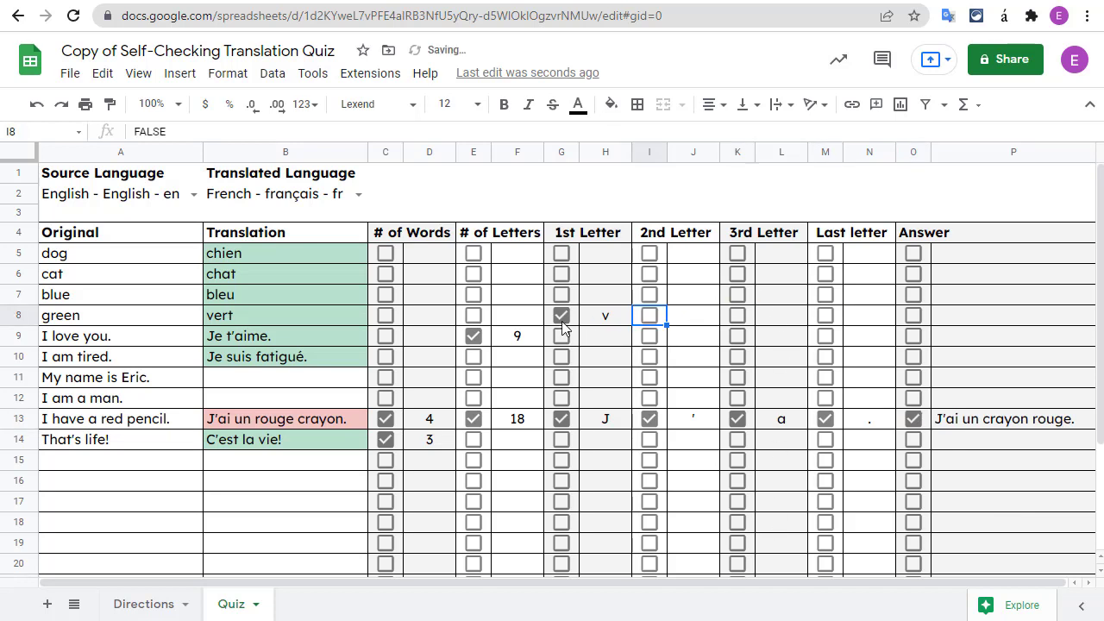
pyautogui.click(561, 315)
pyautogui.click(473, 335)
pyautogui.click(385, 419)
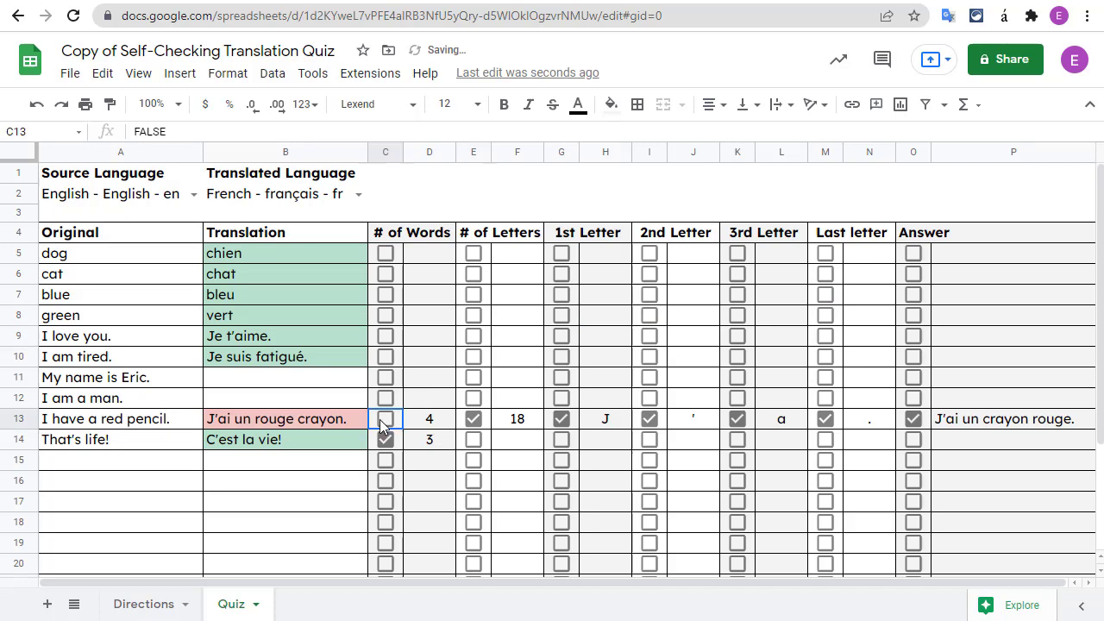
# Step: Erase all words and translations in A5:B14
pyautogui.moveTo(93, 256); pyautogui.dragTo(256, 446)
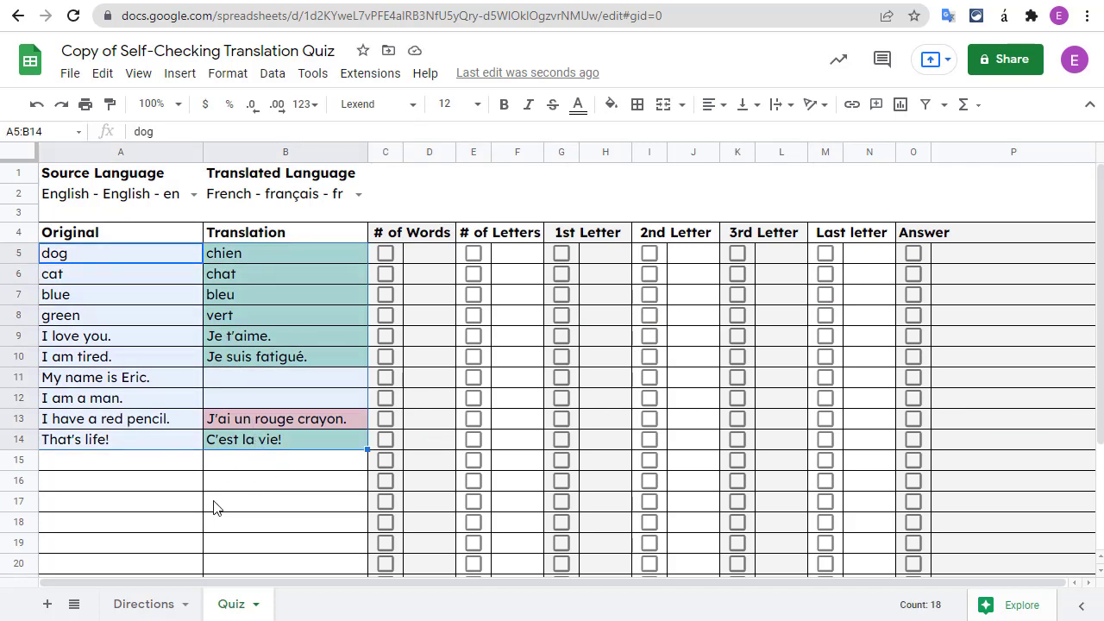
pyautogui.press('Delete')
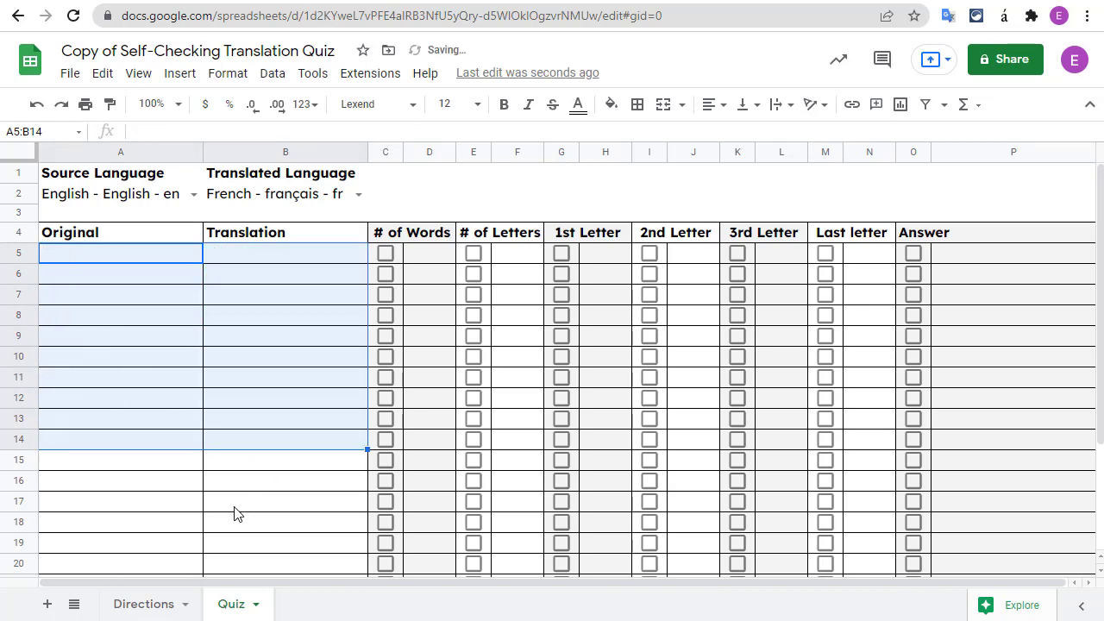
pyautogui.click(265, 510)
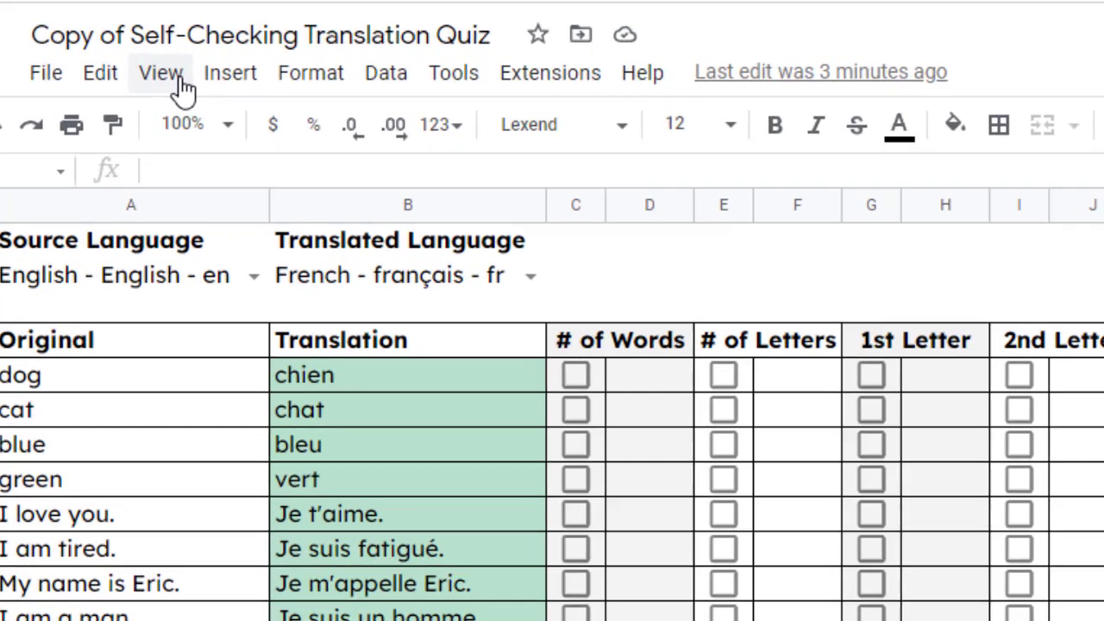
# Step: Unhide the Key sheet
pyautogui.click(181, 80)
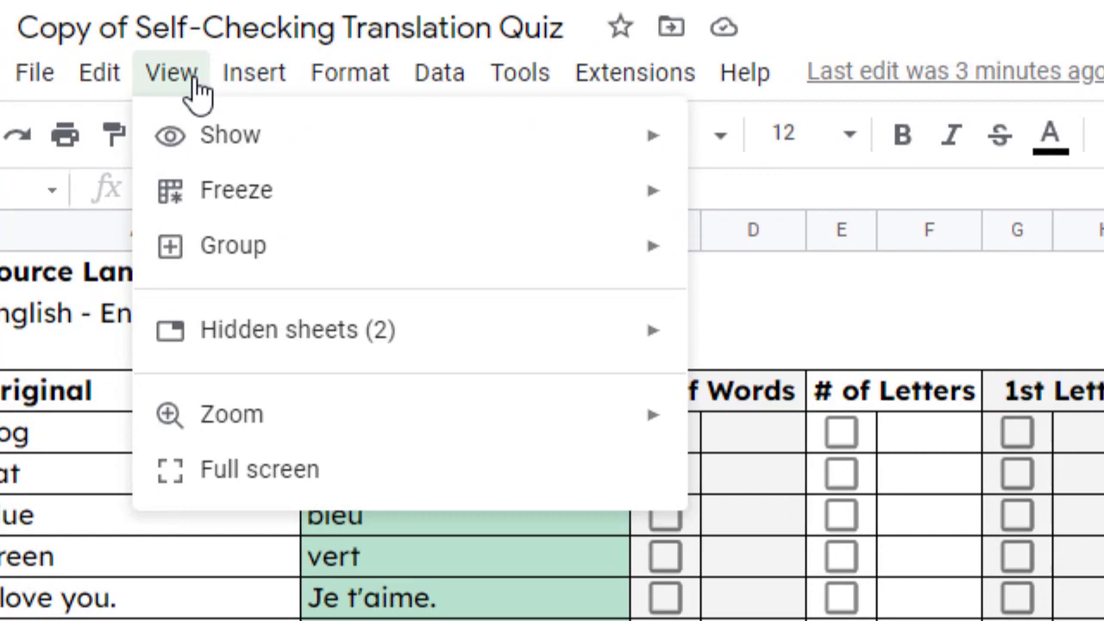
pyautogui.moveTo(328, 354)
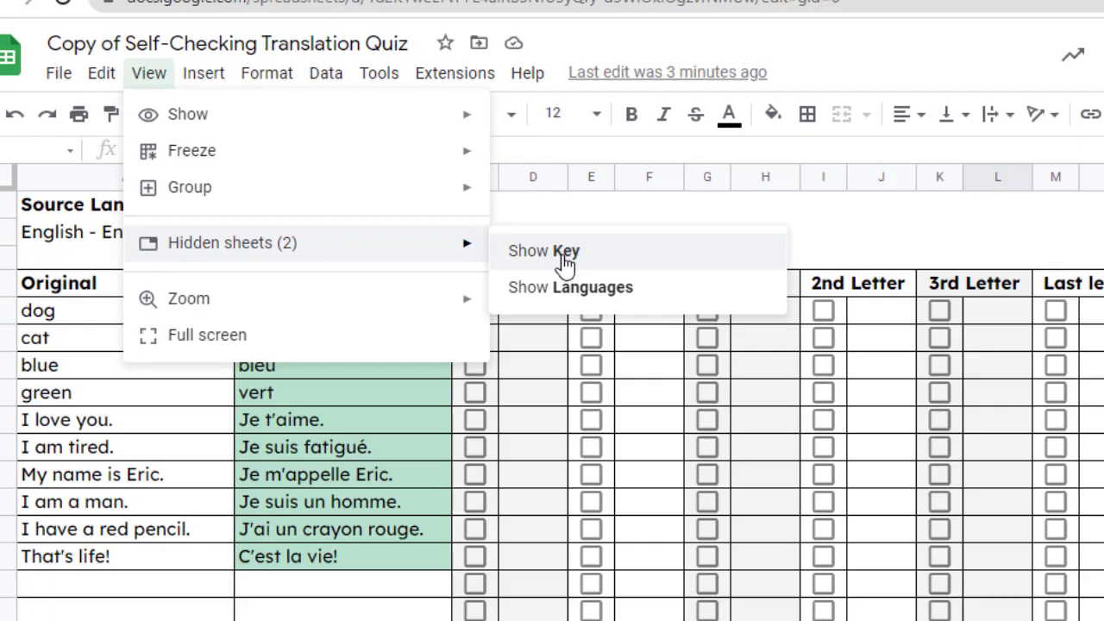
pyautogui.click(791, 345)
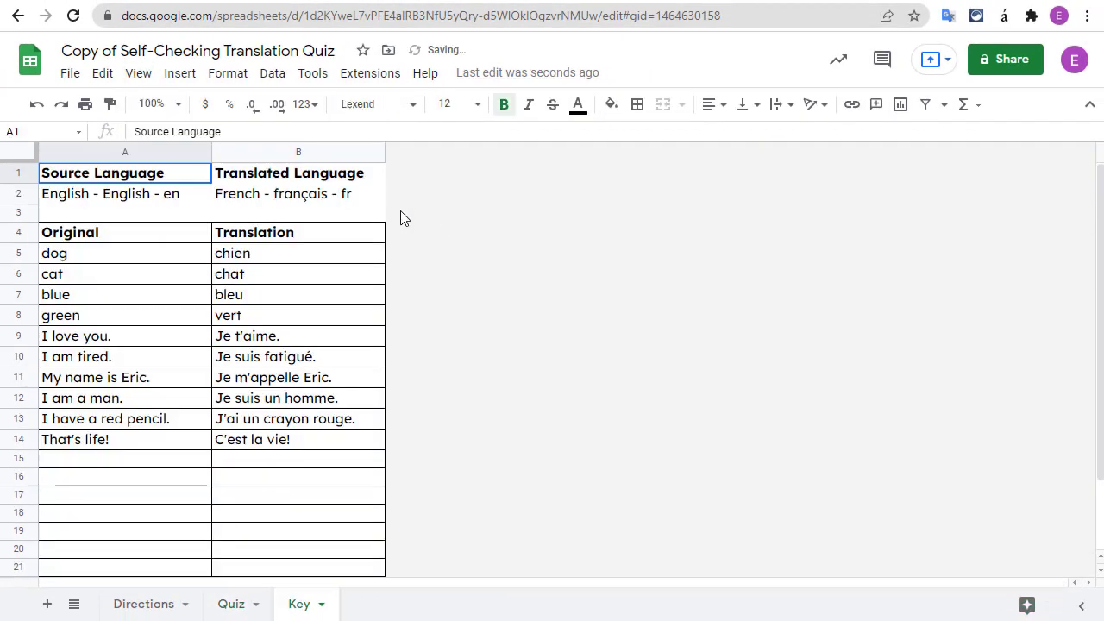
# Step: Unhide the Languages sheet through View > Hidden sheets, then return to the Key sheet
pyautogui.click(138, 74)
pyautogui.moveTo(318, 202)
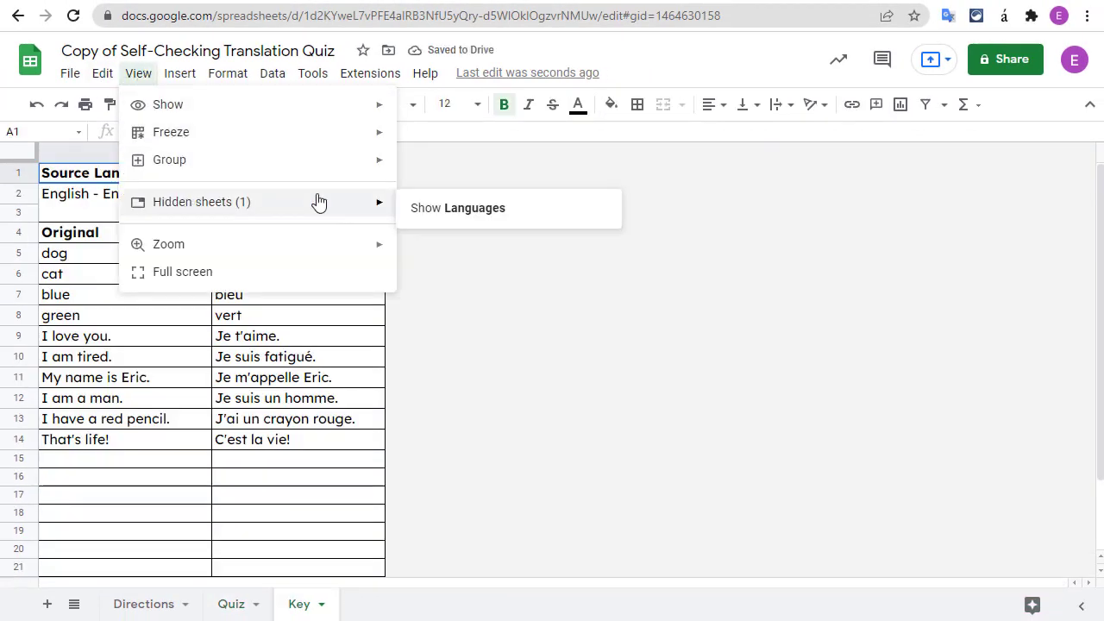
pyautogui.click(490, 216)
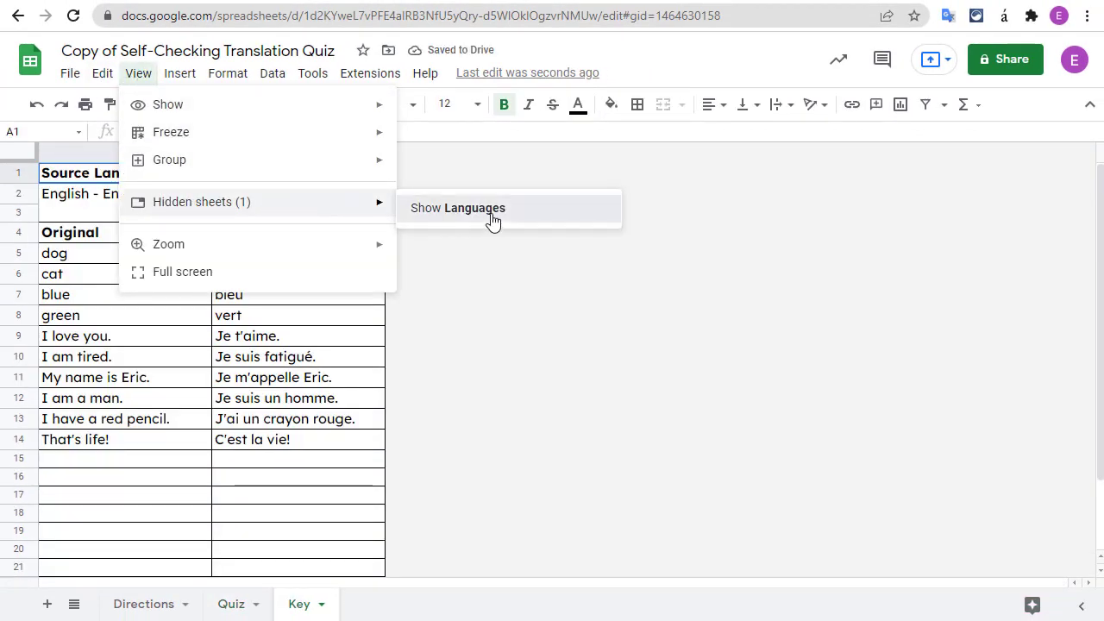
pyautogui.hotkey('ctrl', 'shift', 'pageup')
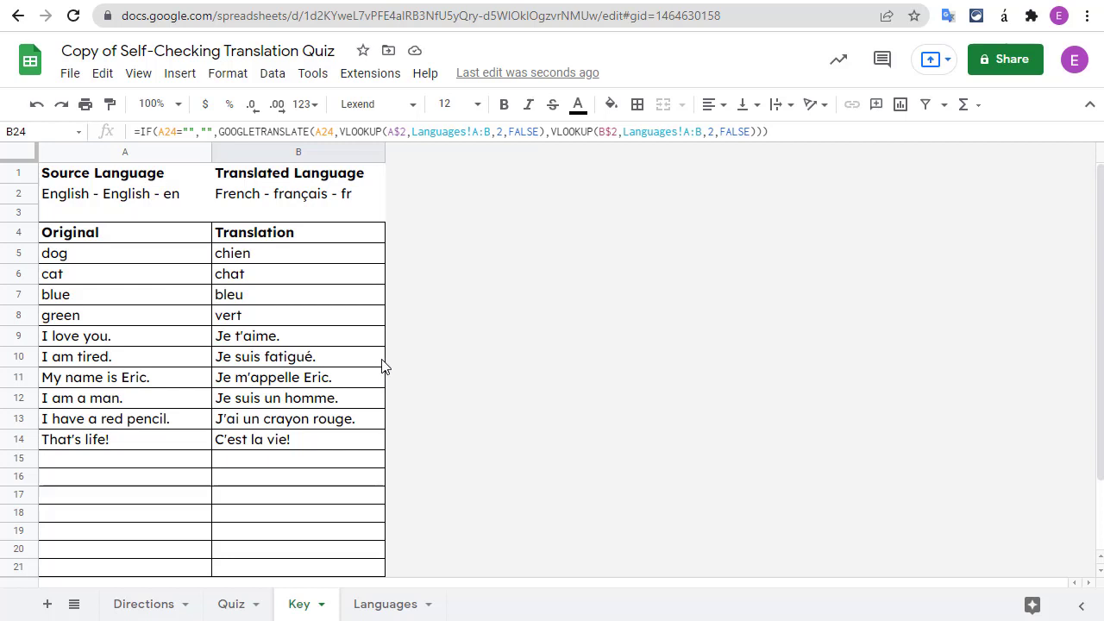
# Step: View the translation formula in B5, then scroll down the Languages list of language codes
pyautogui.doubleClick(348, 254)
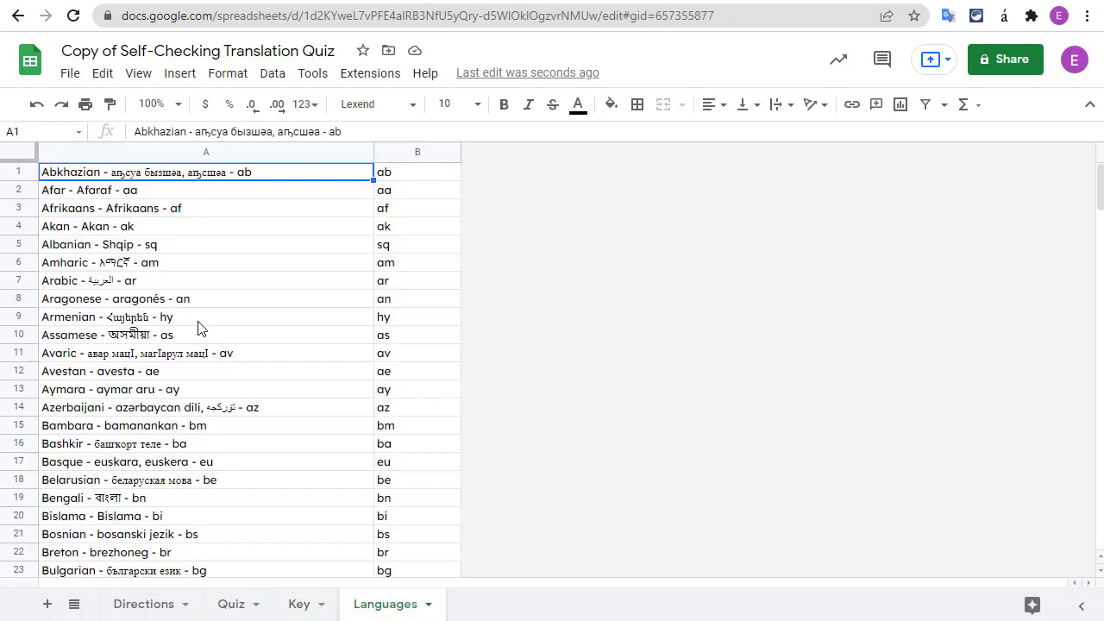
pyautogui.scroll(-10, 198, 327)
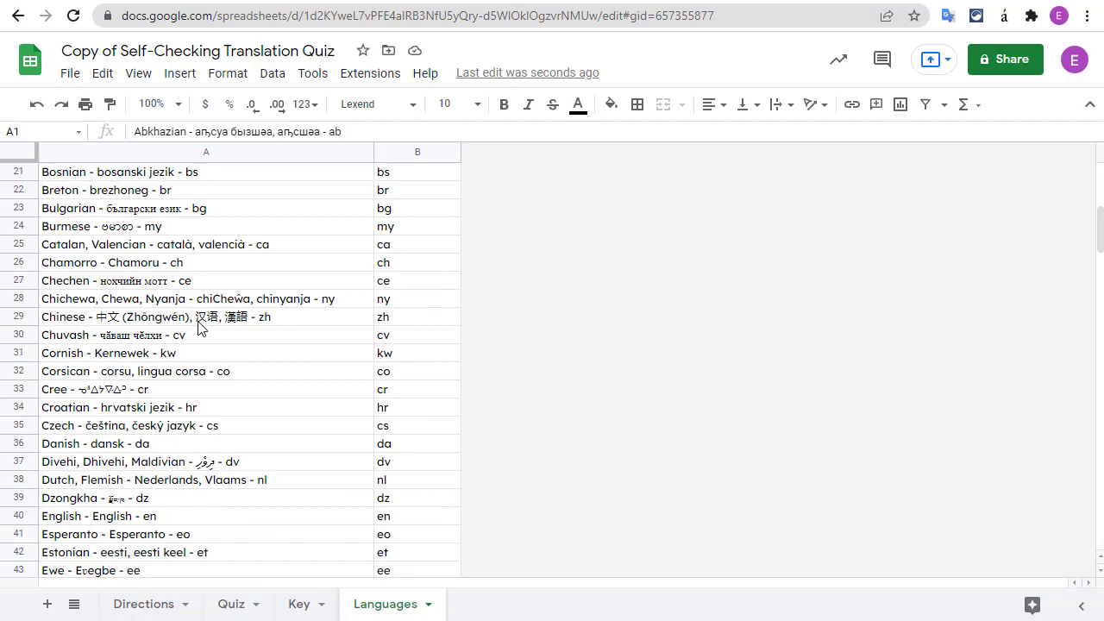
pyautogui.scroll(-20, 198, 326)
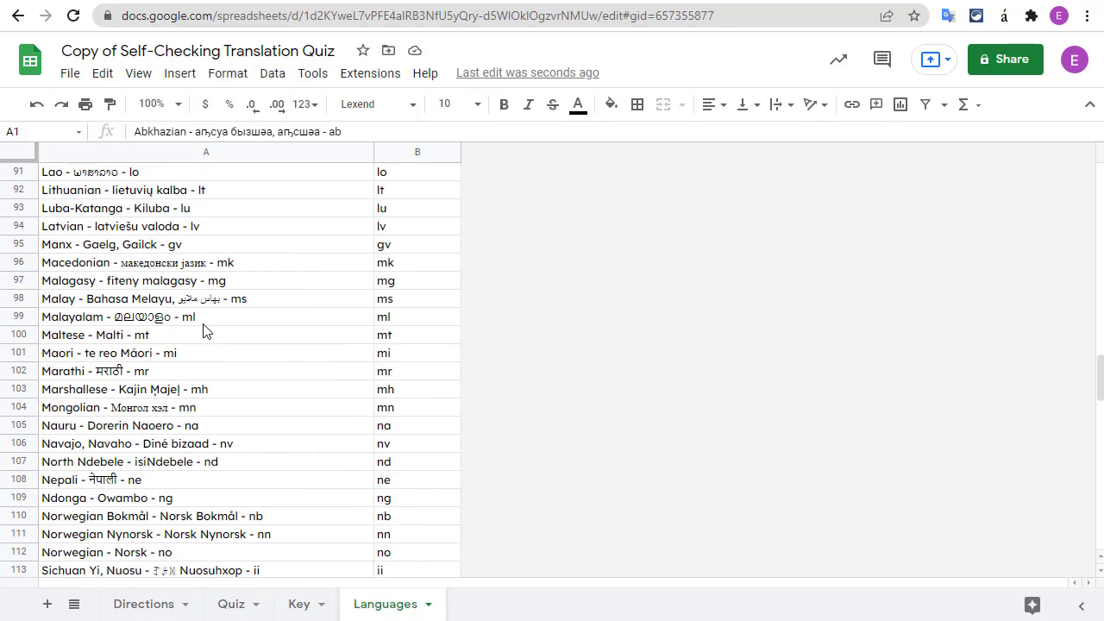
pyautogui.scroll(-11, 209, 335)
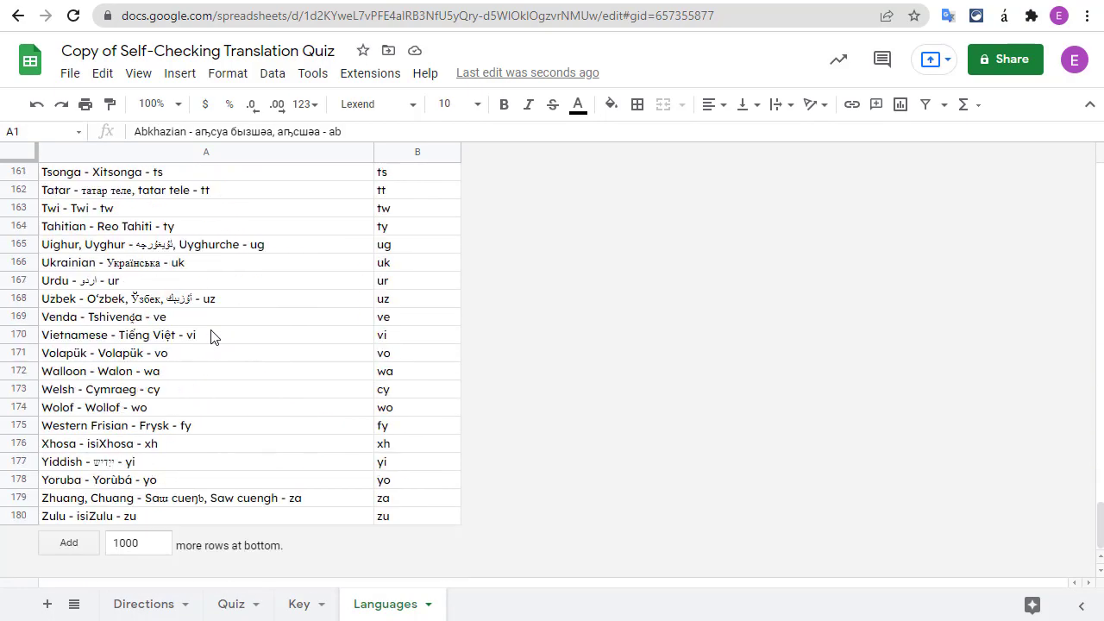
pyautogui.click(231, 604)
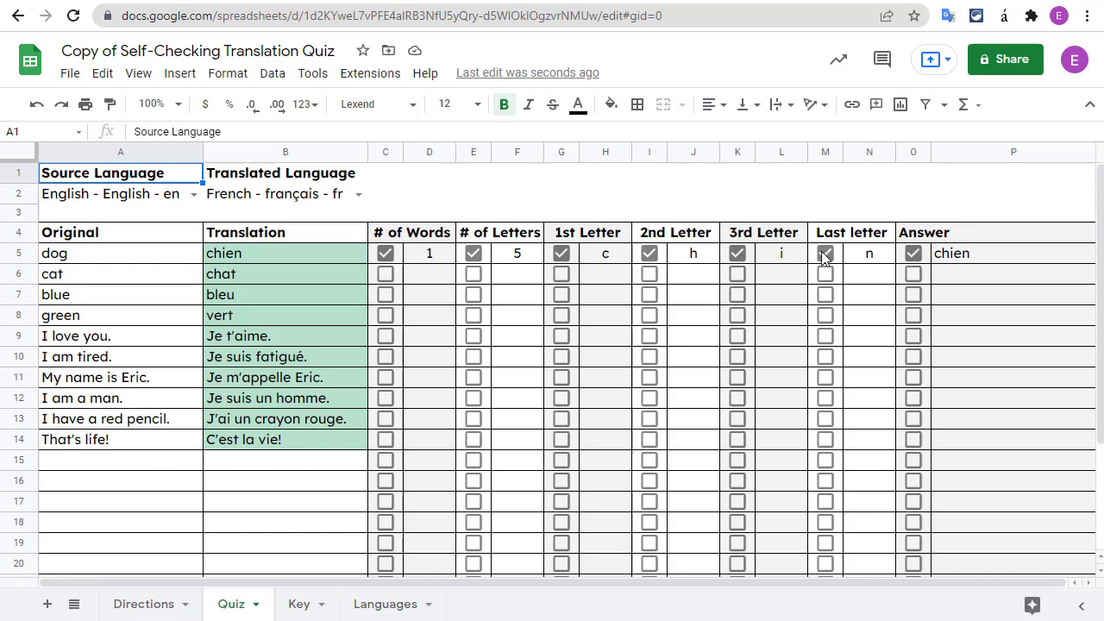
pyautogui.doubleClick(420, 255)
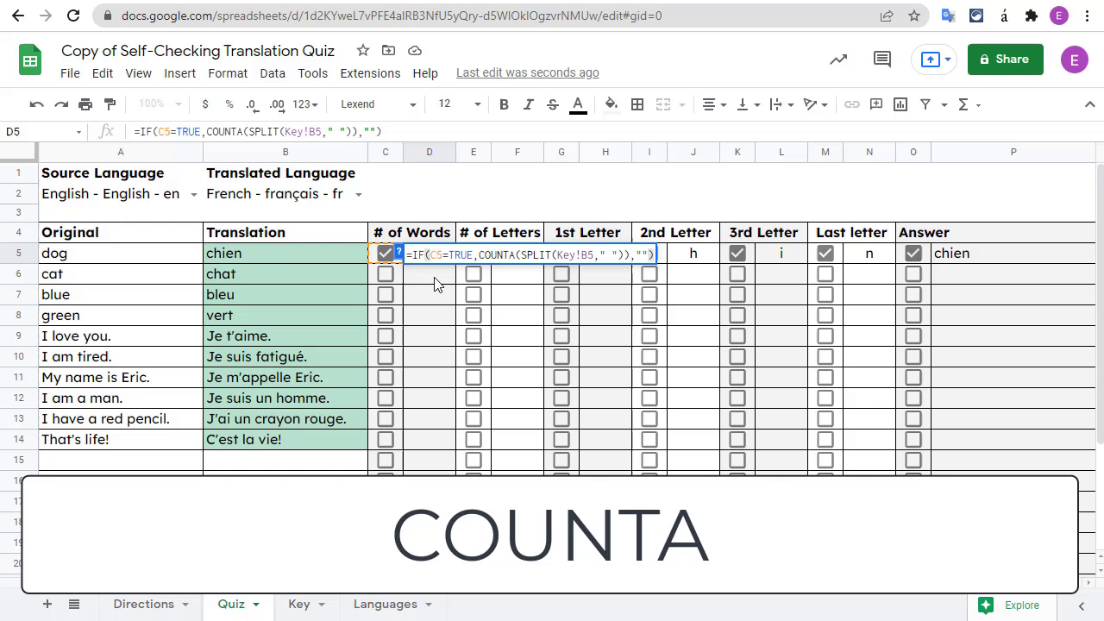
pyautogui.click(435, 285)
pyautogui.doubleClick(518, 253)
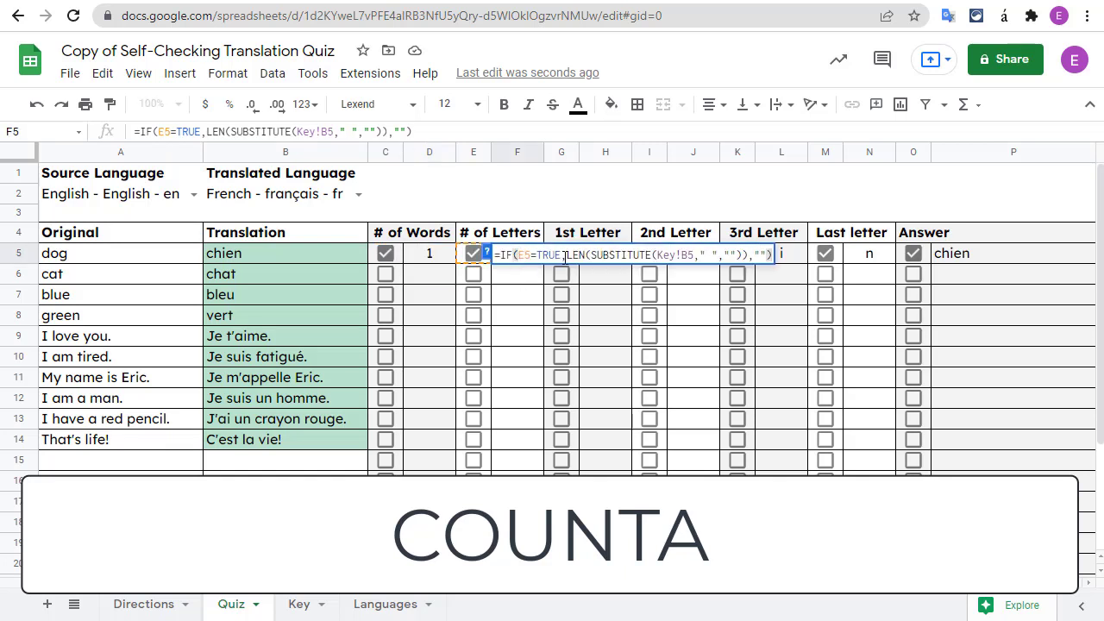
pyautogui.click(603, 257)
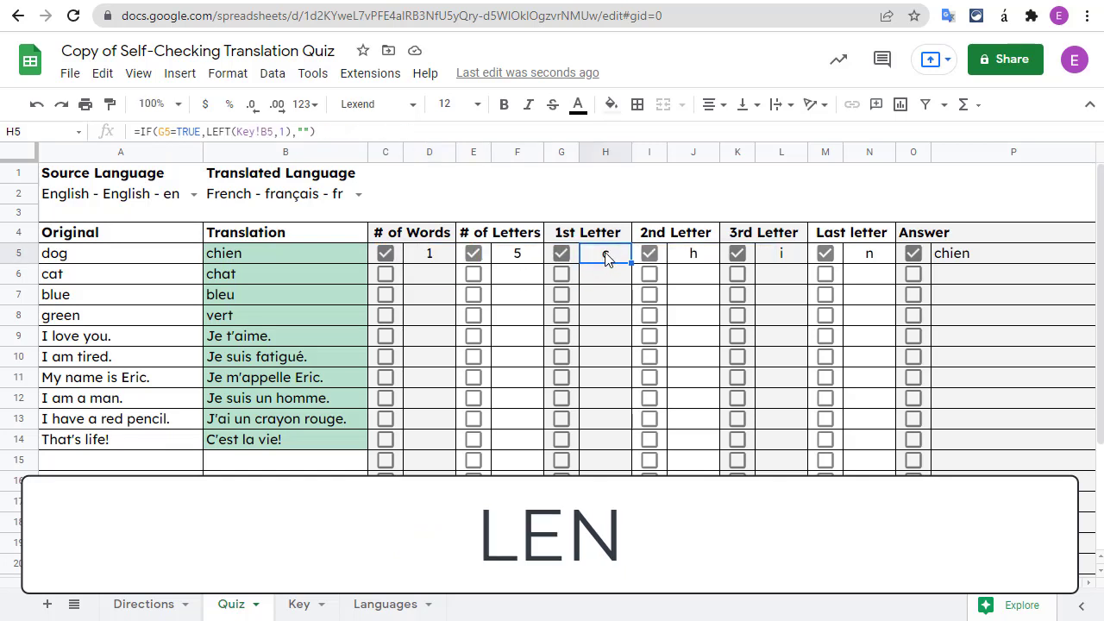
pyautogui.doubleClick(607, 256)
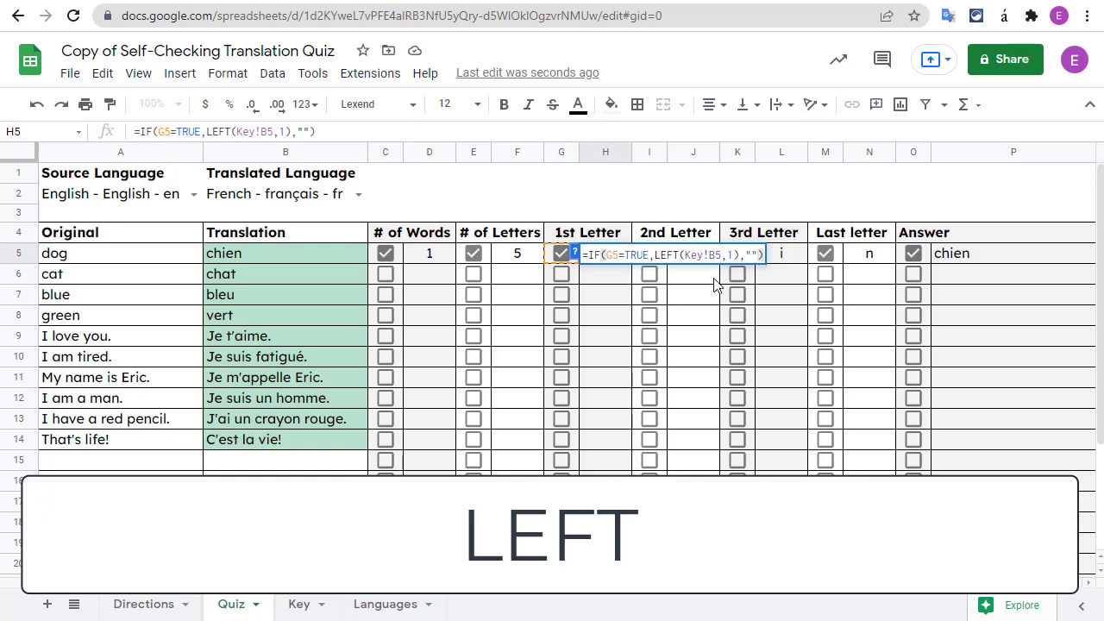
pyautogui.doubleClick(779, 281)
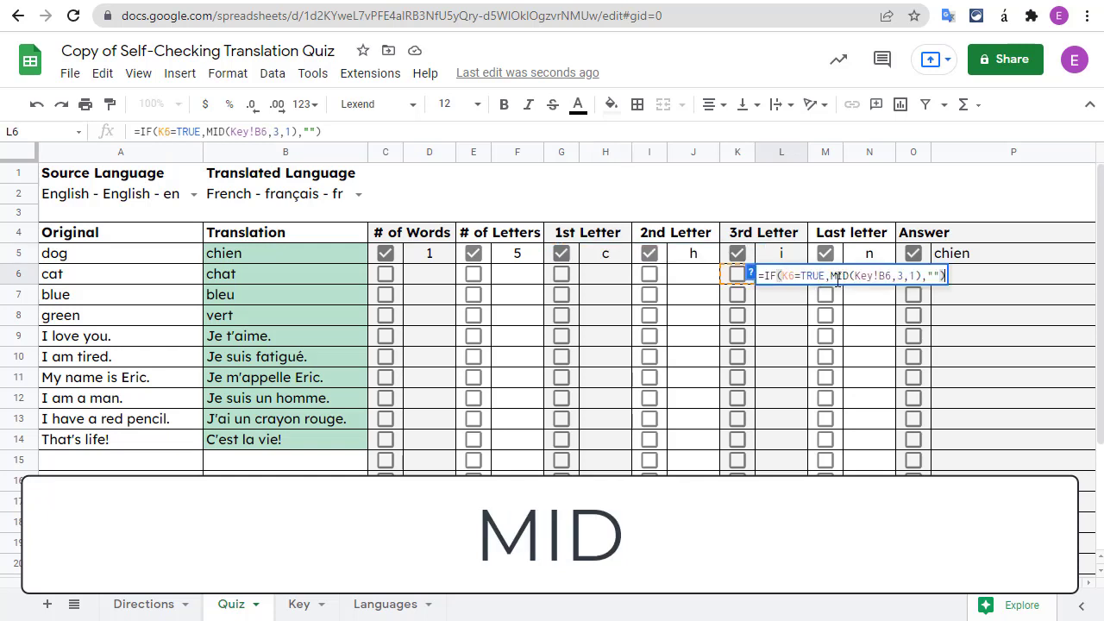
pyautogui.click(860, 303)
pyautogui.doubleClick(867, 254)
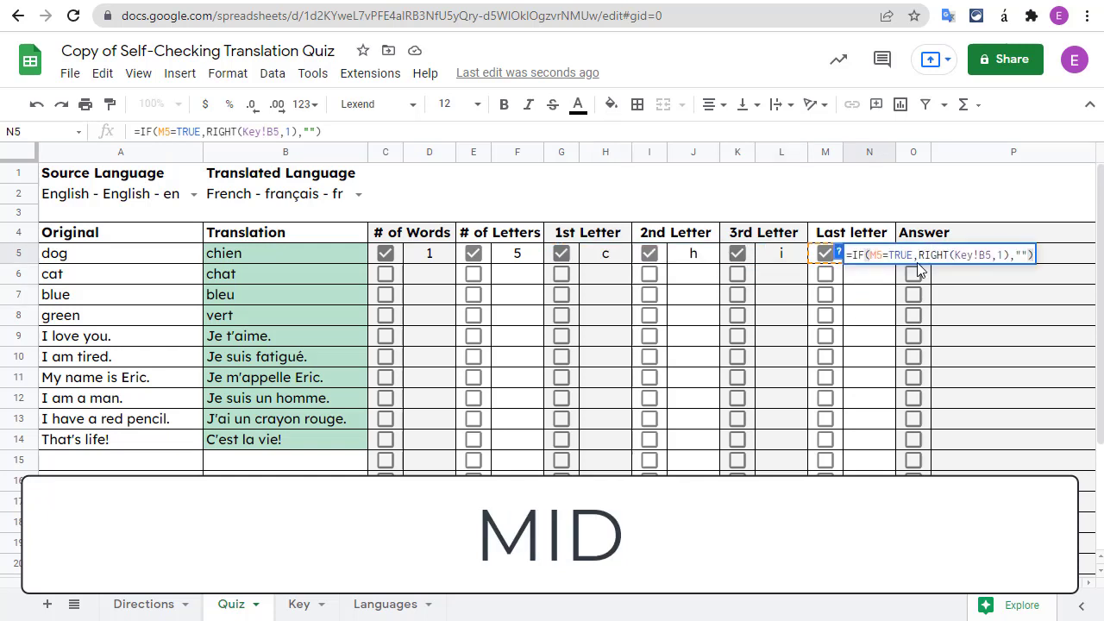
pyautogui.click(863, 284)
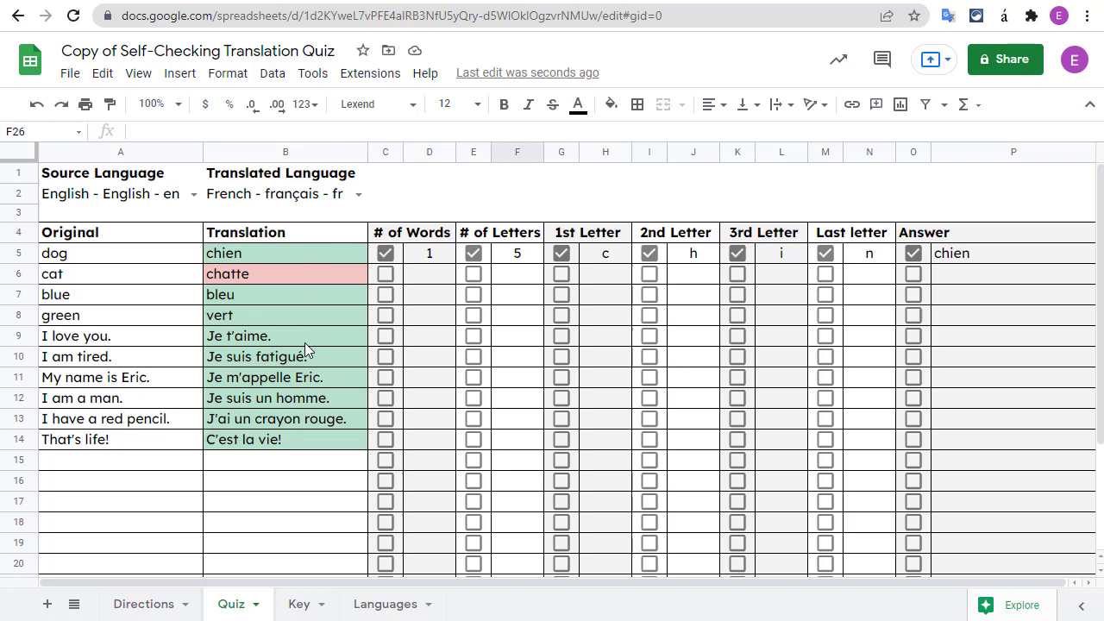
# Step: Compare the correct answer 'chien' in B5 with the wrong answer 'chatte' in B6
pyautogui.click(304, 251)
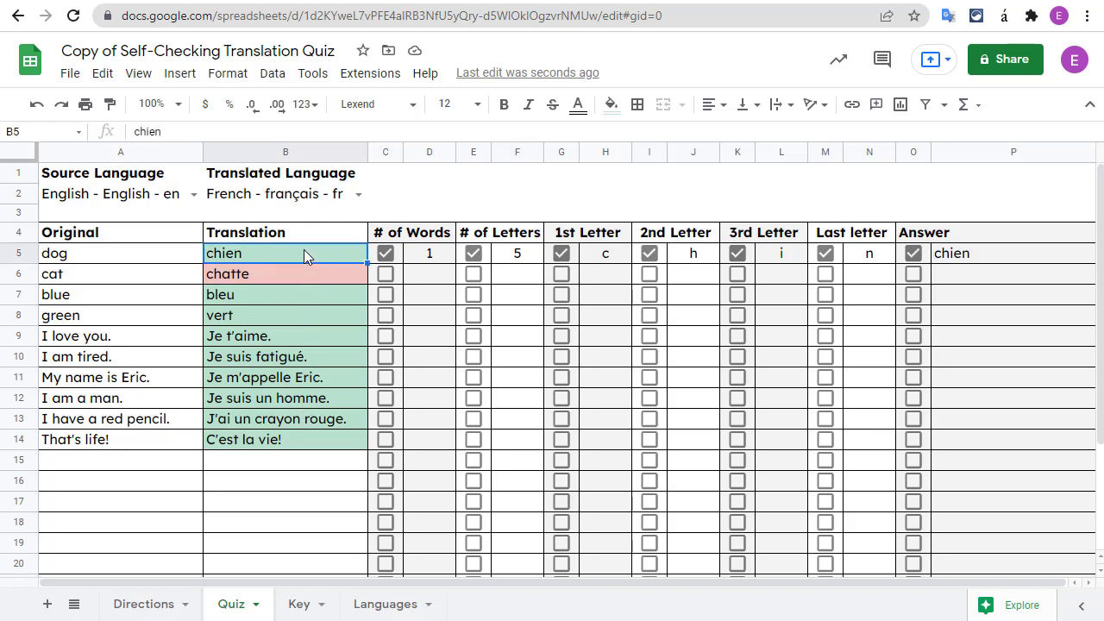
pyautogui.click(328, 279)
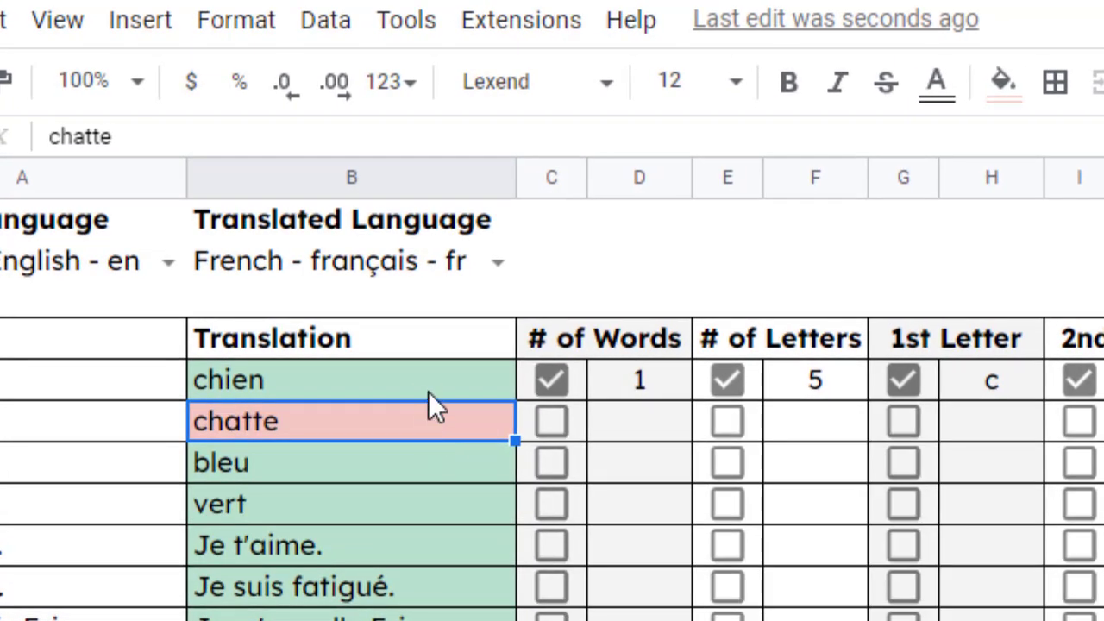
pyautogui.click(429, 388)
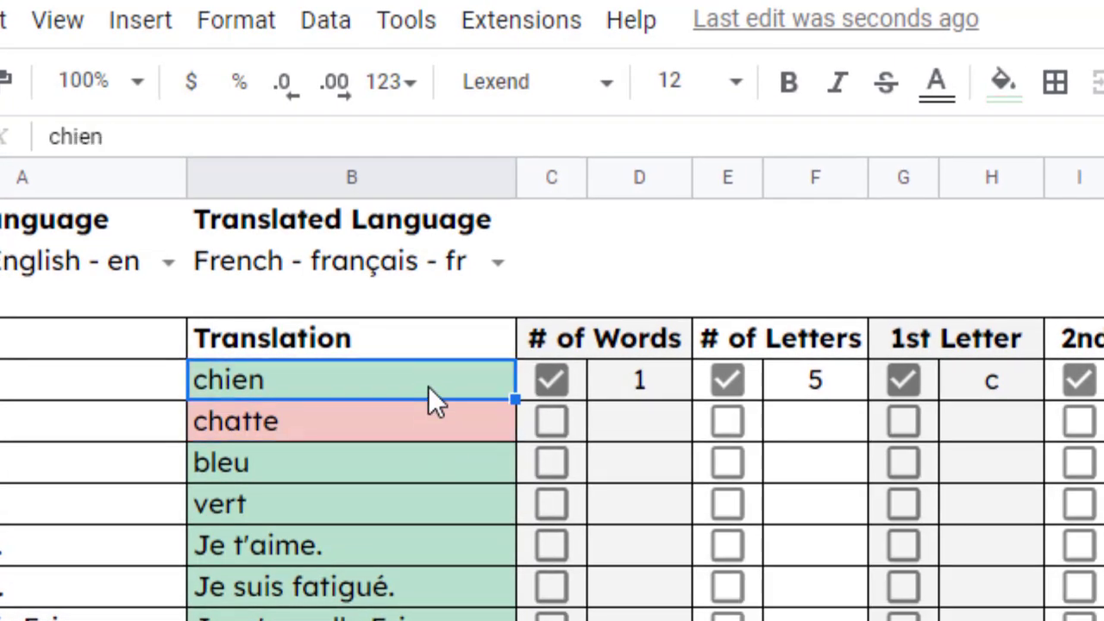
# Step: Review the conditional formatting rules that colour the answers green or red
pyautogui.click(278, 43)
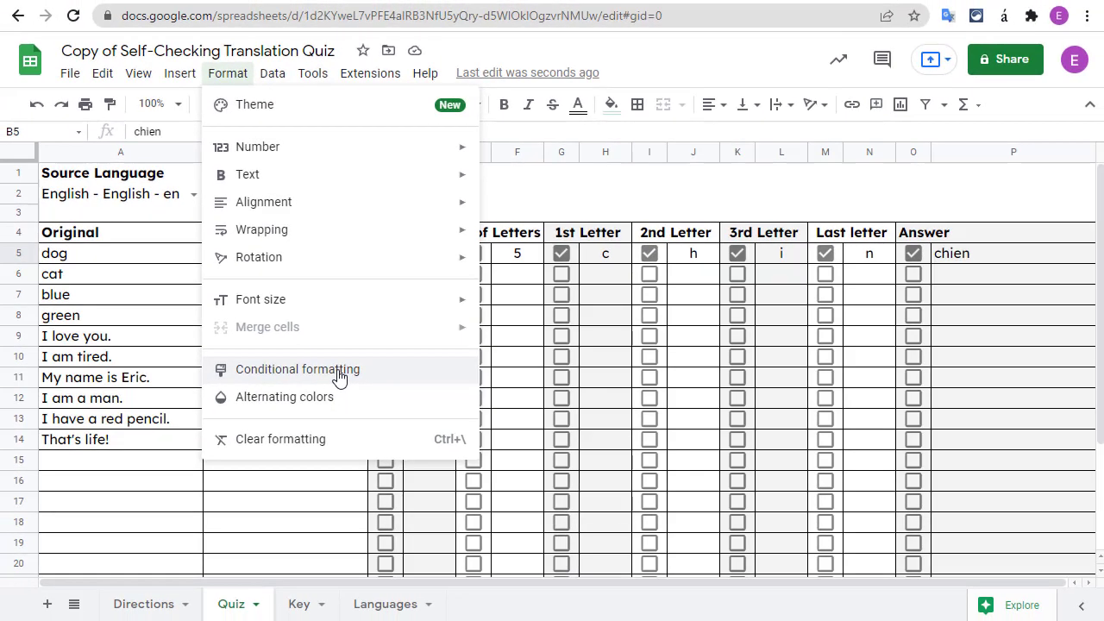
pyautogui.click(337, 373)
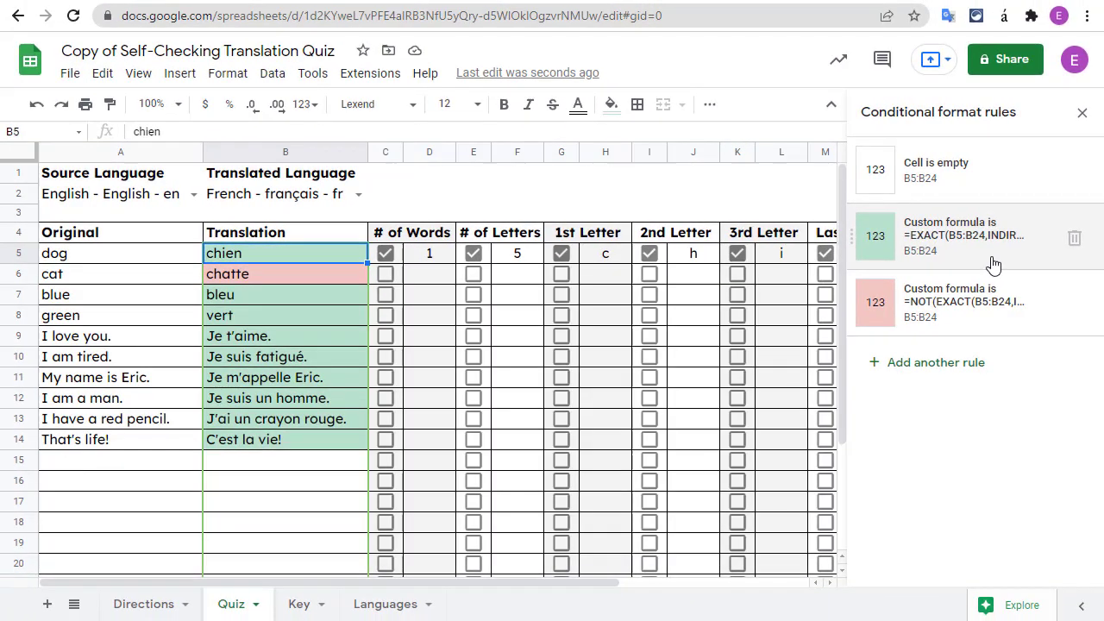
pyautogui.click(1081, 112)
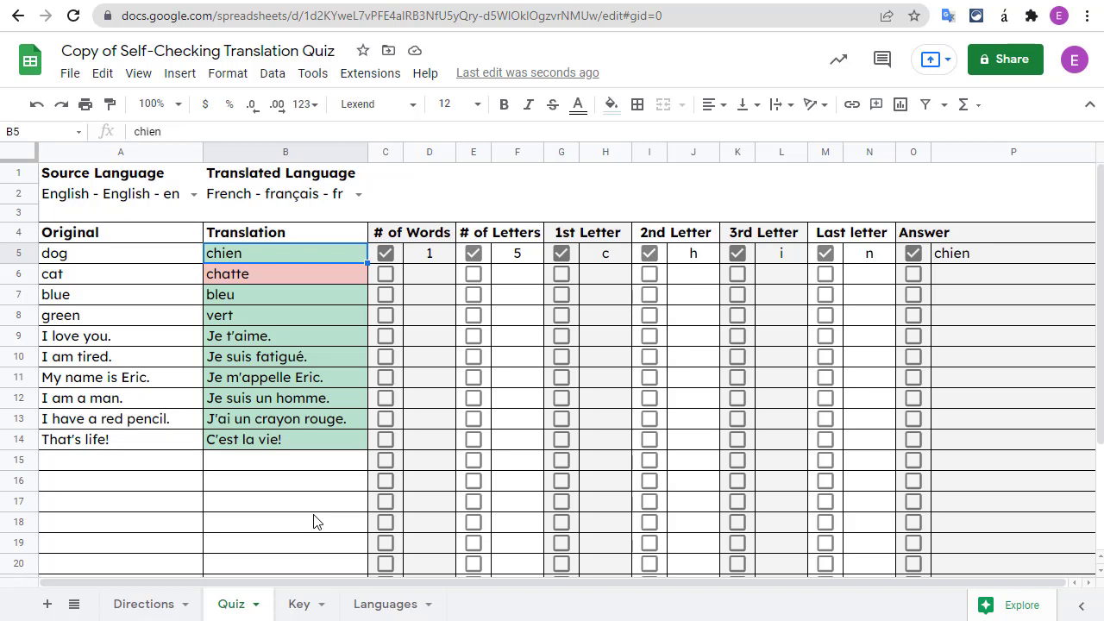
pyautogui.click(160, 423)
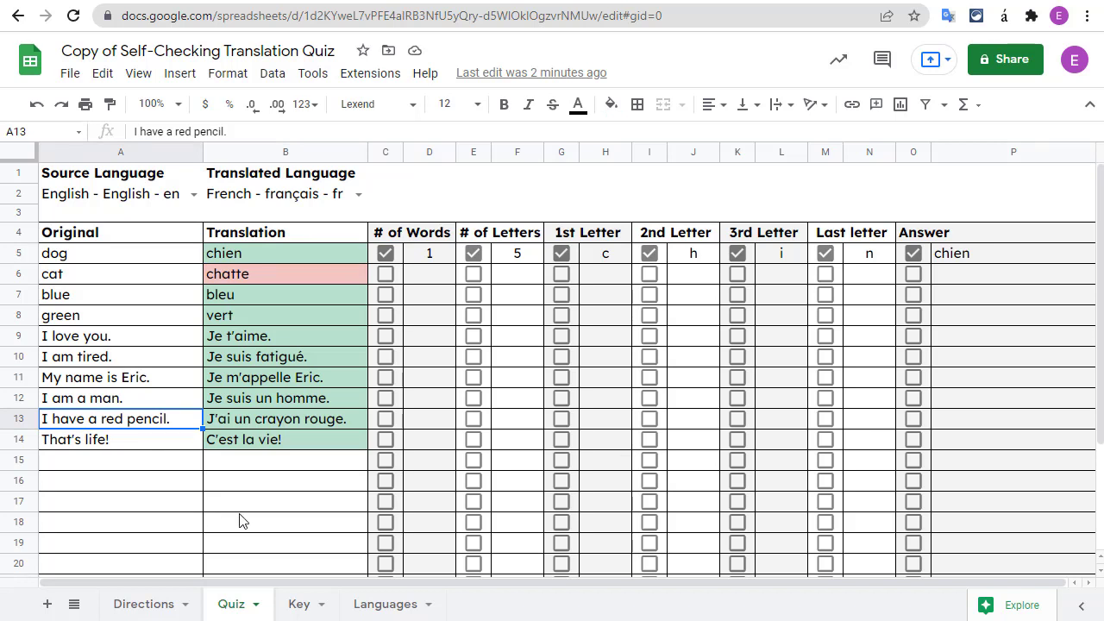
pyautogui.click(217, 425)
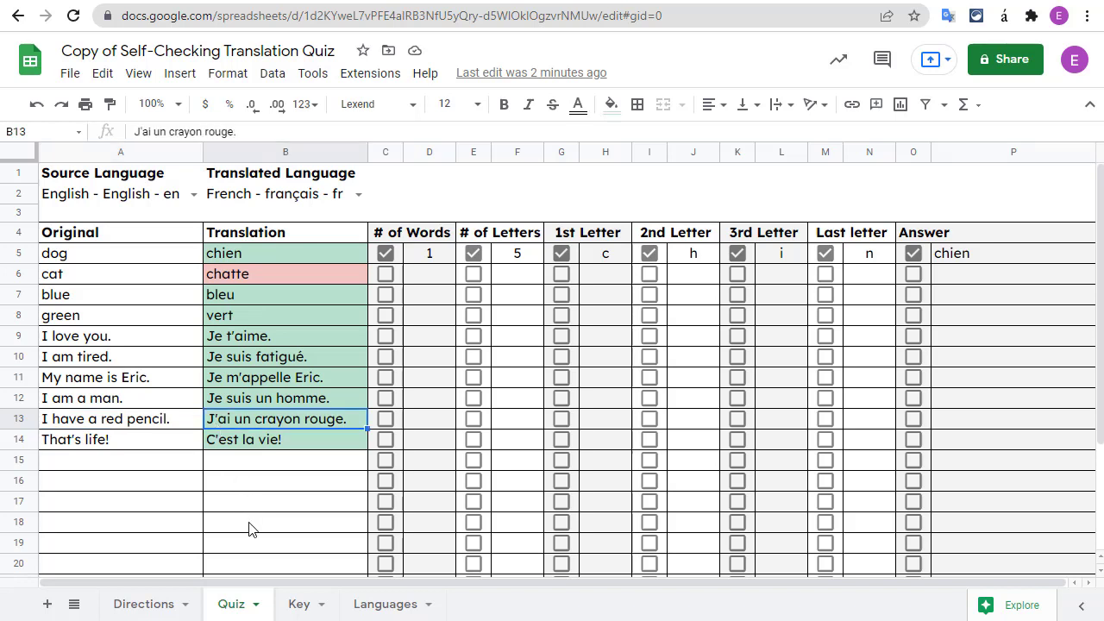